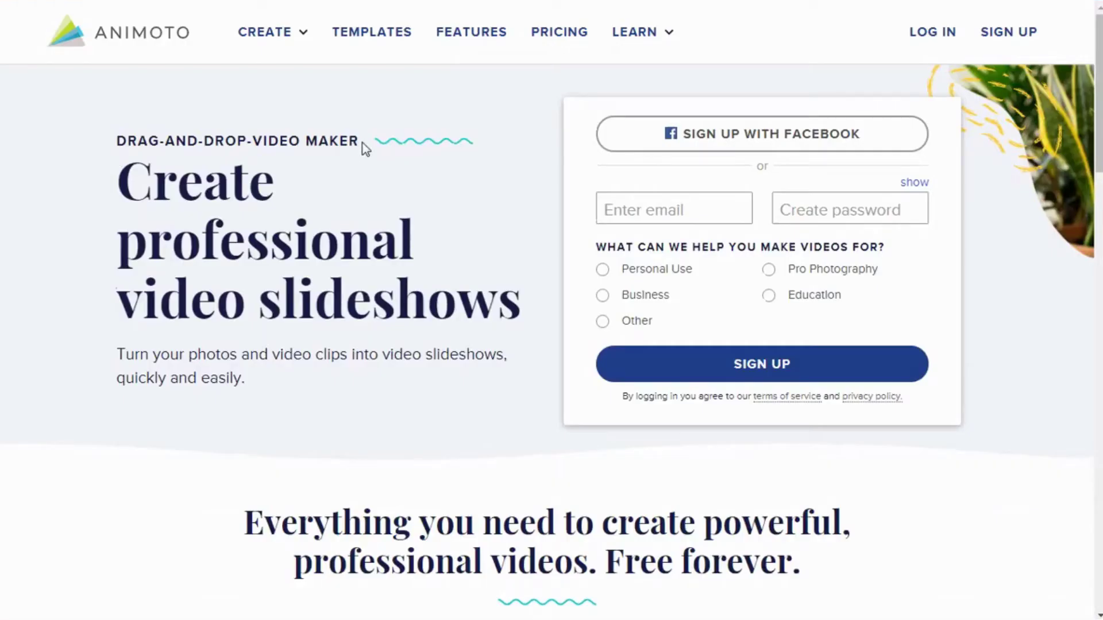
pyautogui.scroll(-3, 363, 143)
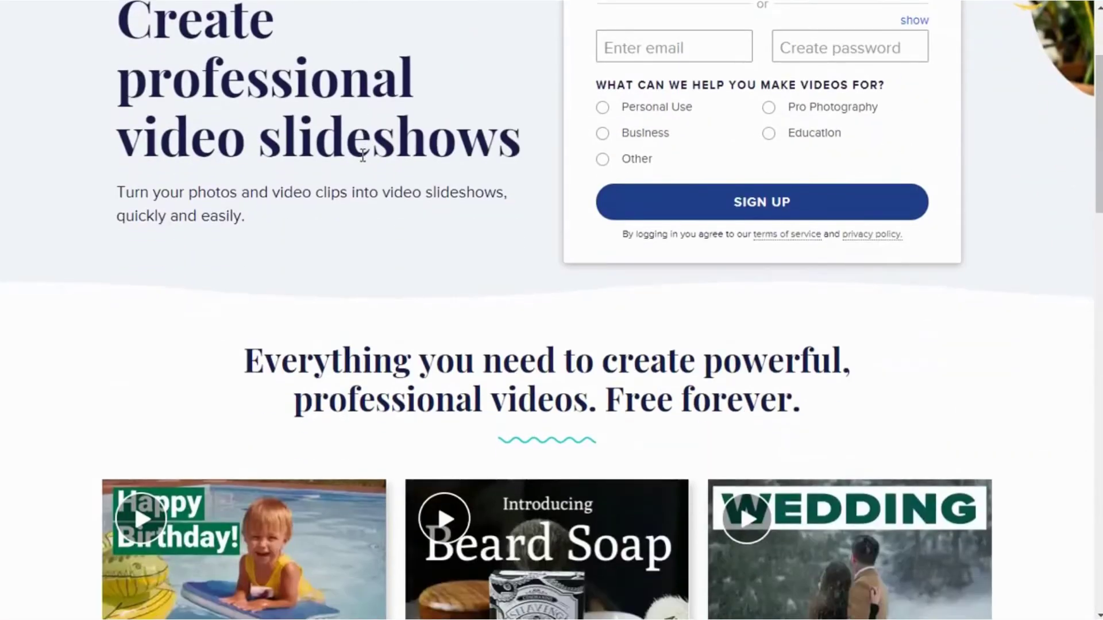
pyautogui.scroll(-13, 362, 155)
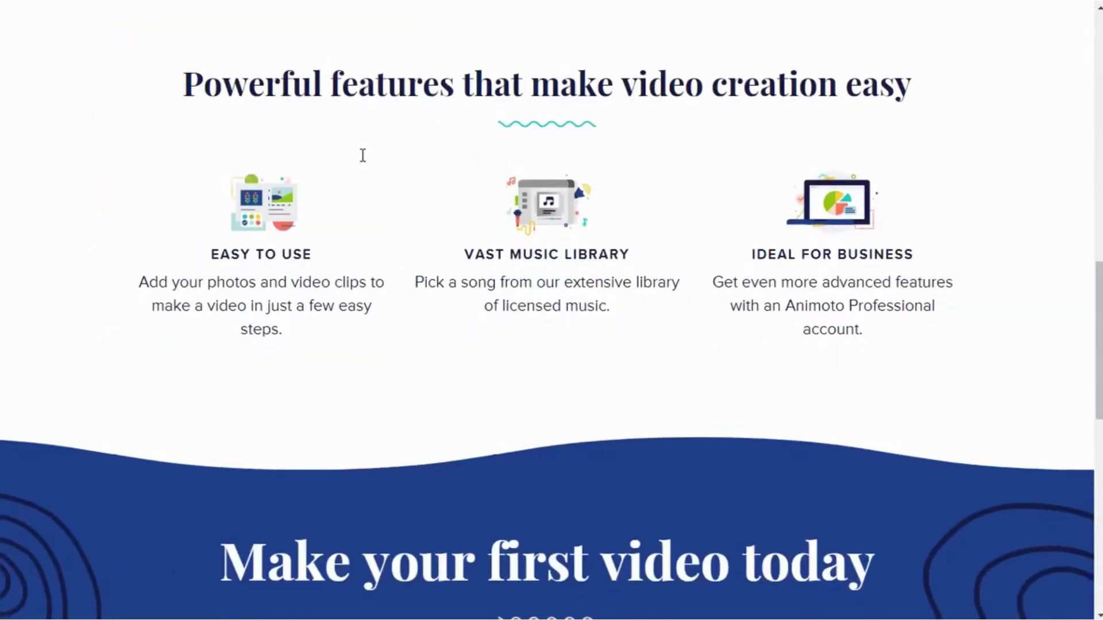
pyautogui.scroll(-13, 363, 155)
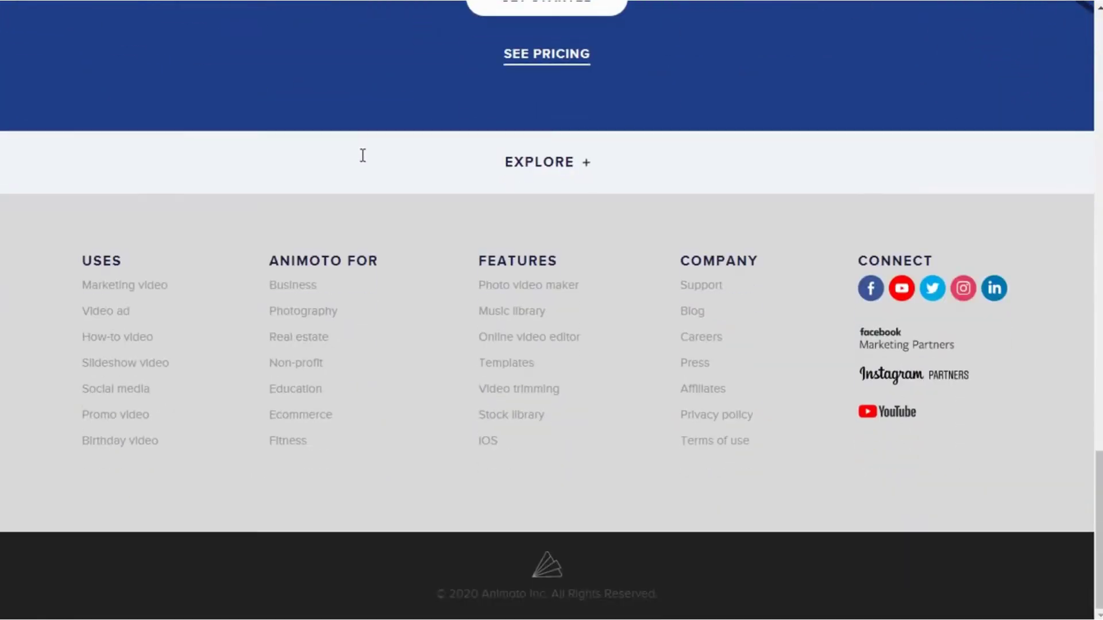
pyautogui.scroll(10, 363, 155)
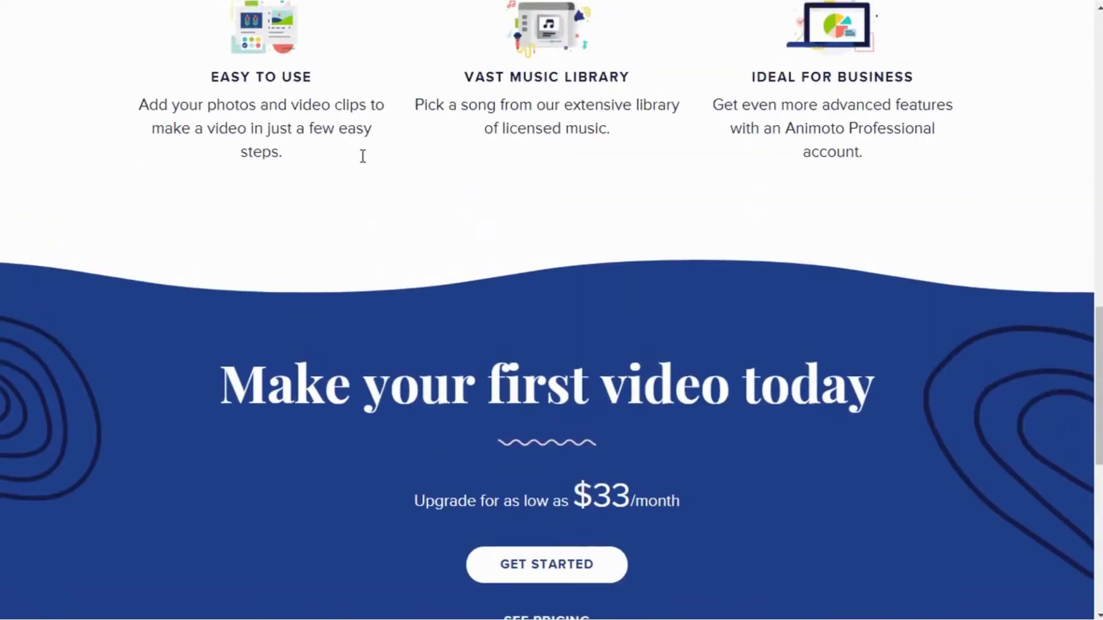
pyautogui.scroll(14, 363, 156)
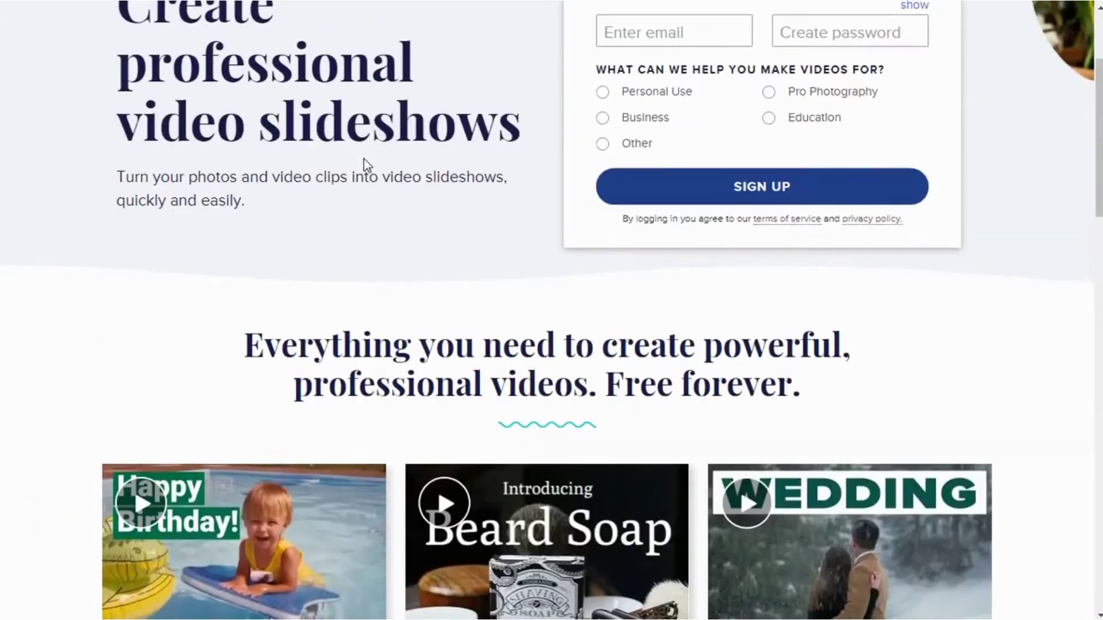
pyautogui.scroll(3, 364, 160)
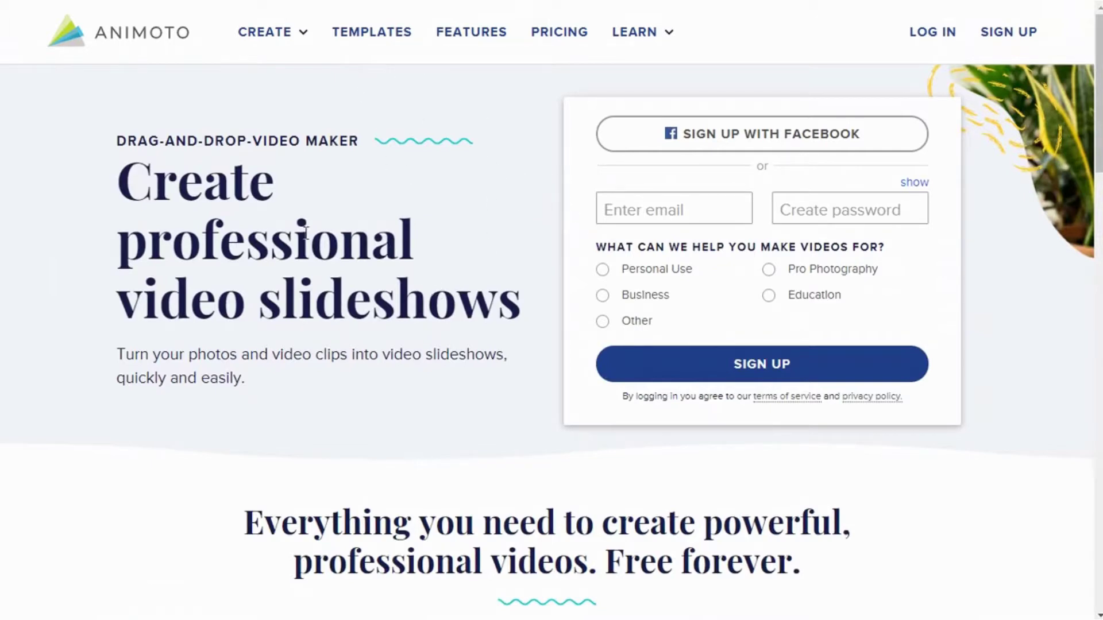
# - Open the pricing page and compare the Free ($0), Professional ($33) and Team ($49) plans
pyautogui.click(552, 46)
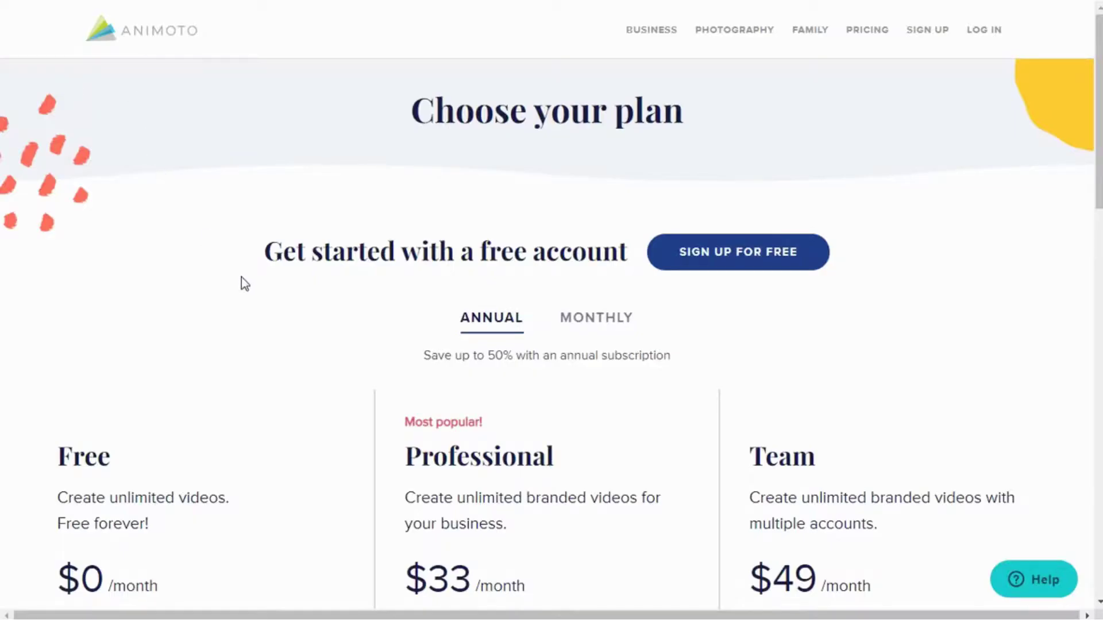
pyautogui.scroll(-2, 241, 278)
pyautogui.scroll(-3, 242, 278)
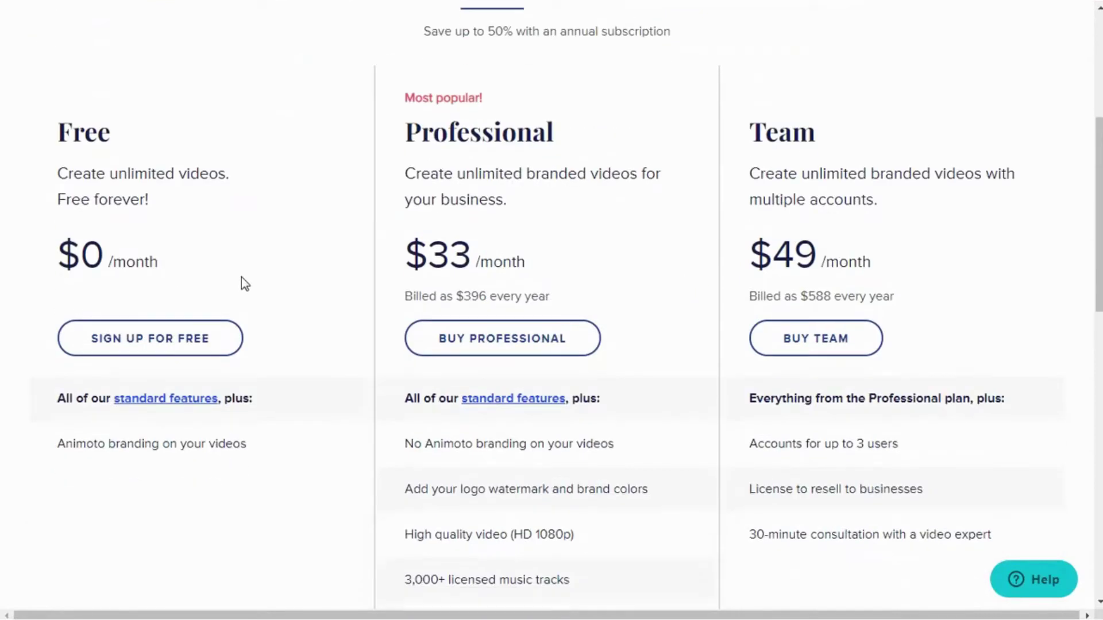
pyautogui.scroll(-9, 245, 282)
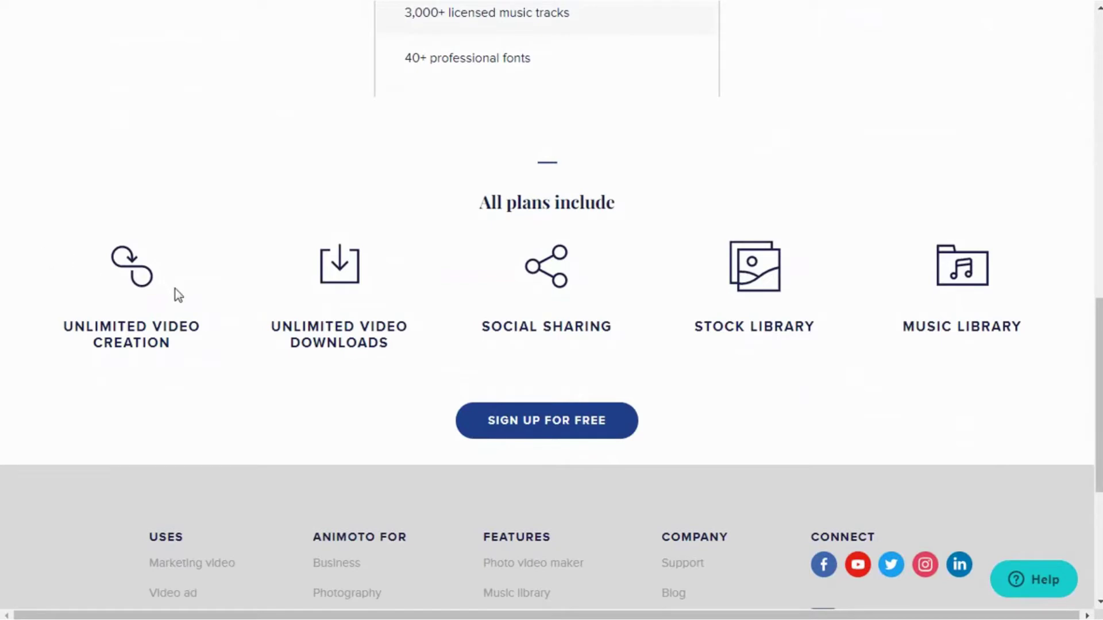
pyautogui.scroll(8, 261, 329)
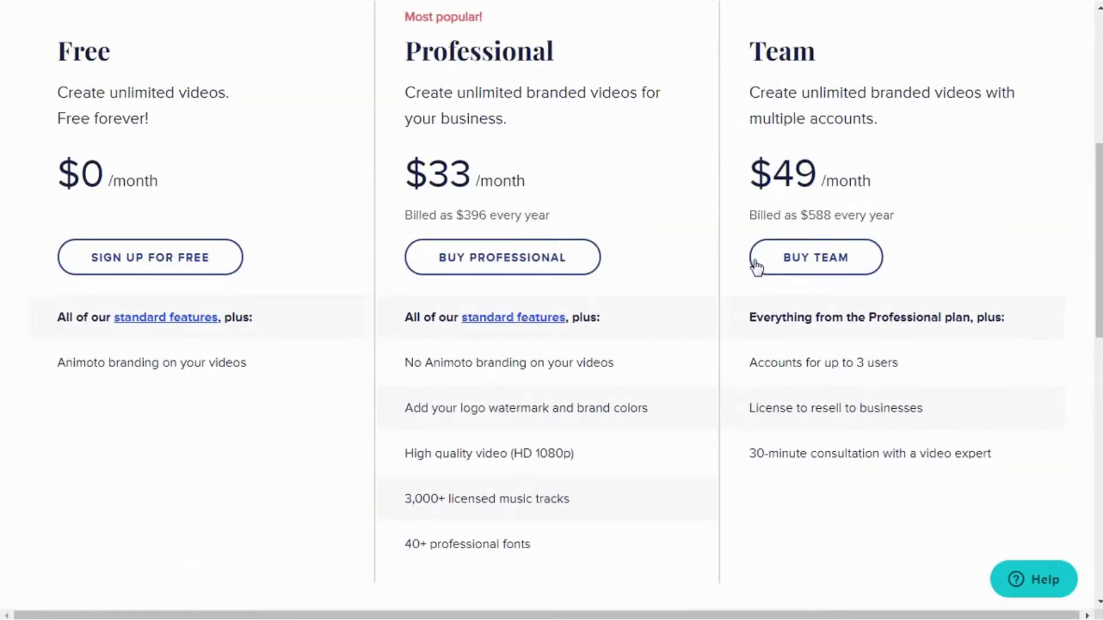
pyautogui.scroll(2, 738, 257)
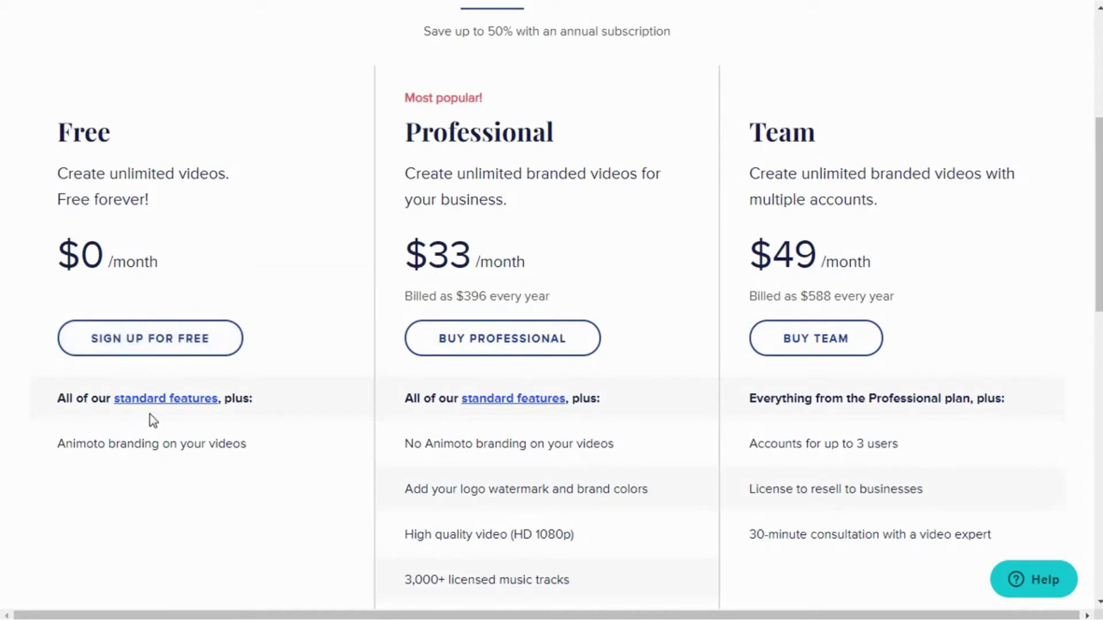
pyautogui.moveTo(162, 406)
# - Start a free account with Sign Up for Free on the Choose your plan page
pyautogui.scroll(-2, 823, 516)
pyautogui.scroll(7, 820, 516)
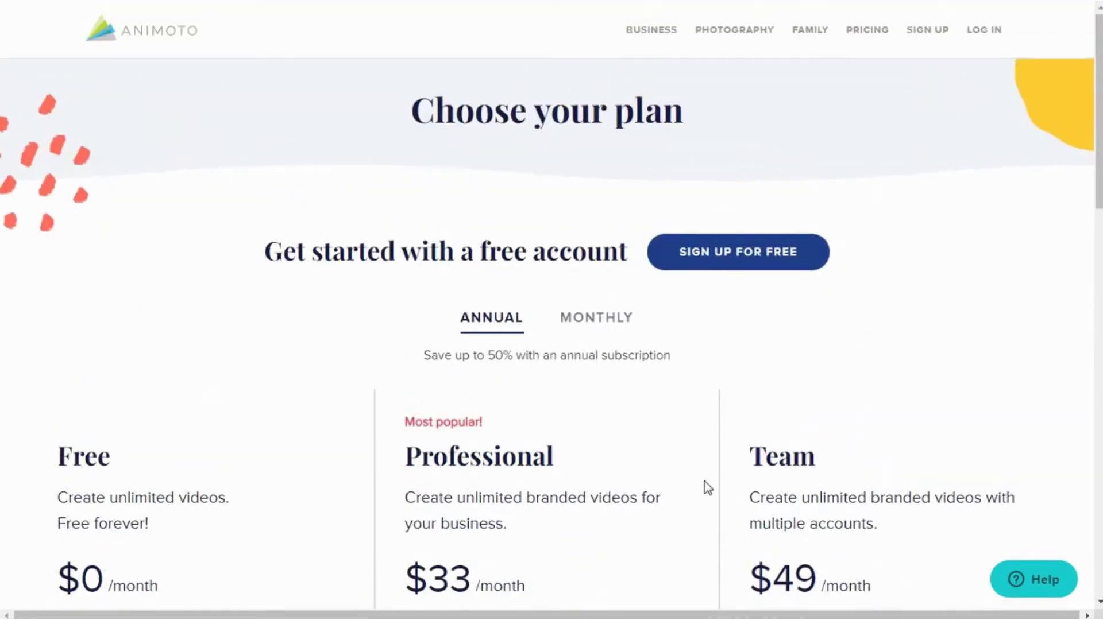
pyautogui.click(729, 256)
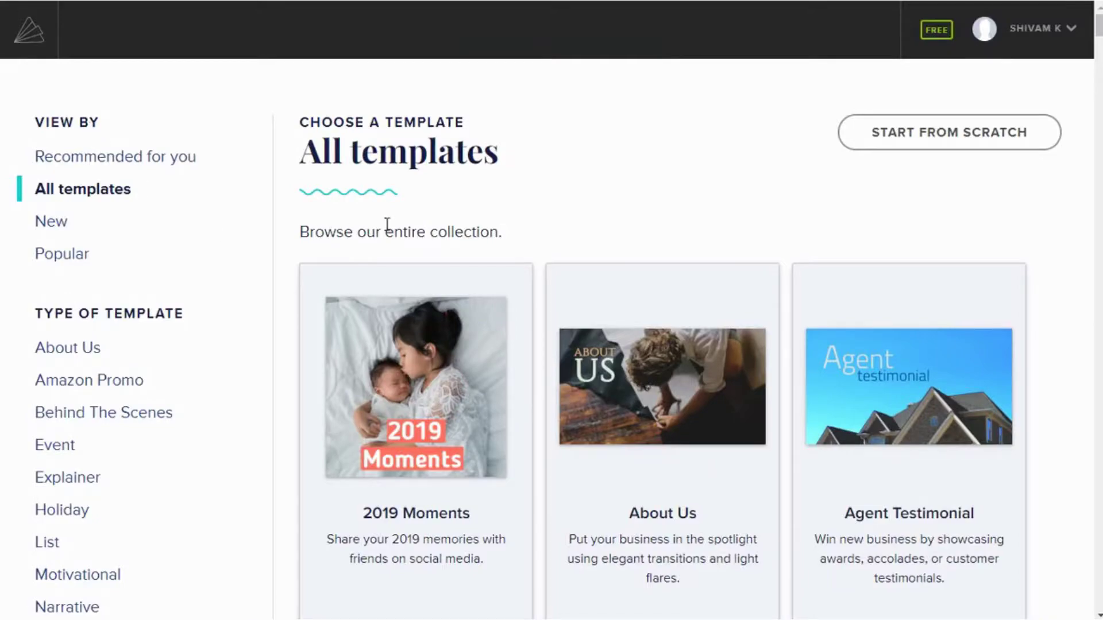
# - Browse the All templates gallery and its categories, then start a new video from scratch
pyautogui.scroll(-3, 388, 226)
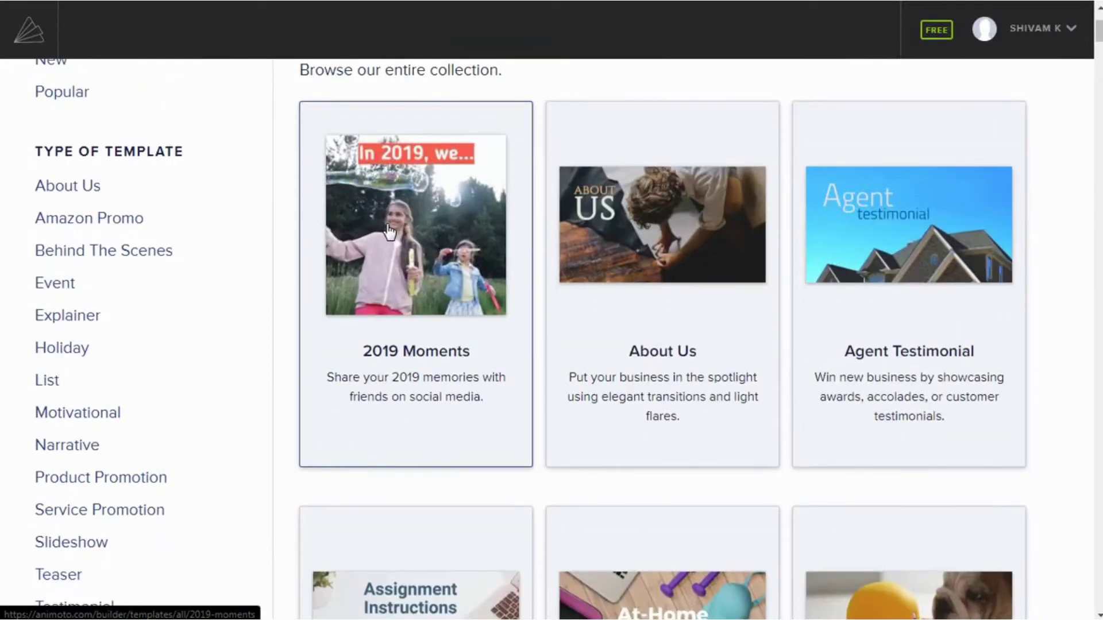
pyautogui.scroll(2, 390, 232)
pyautogui.scroll(-15, 747, 412)
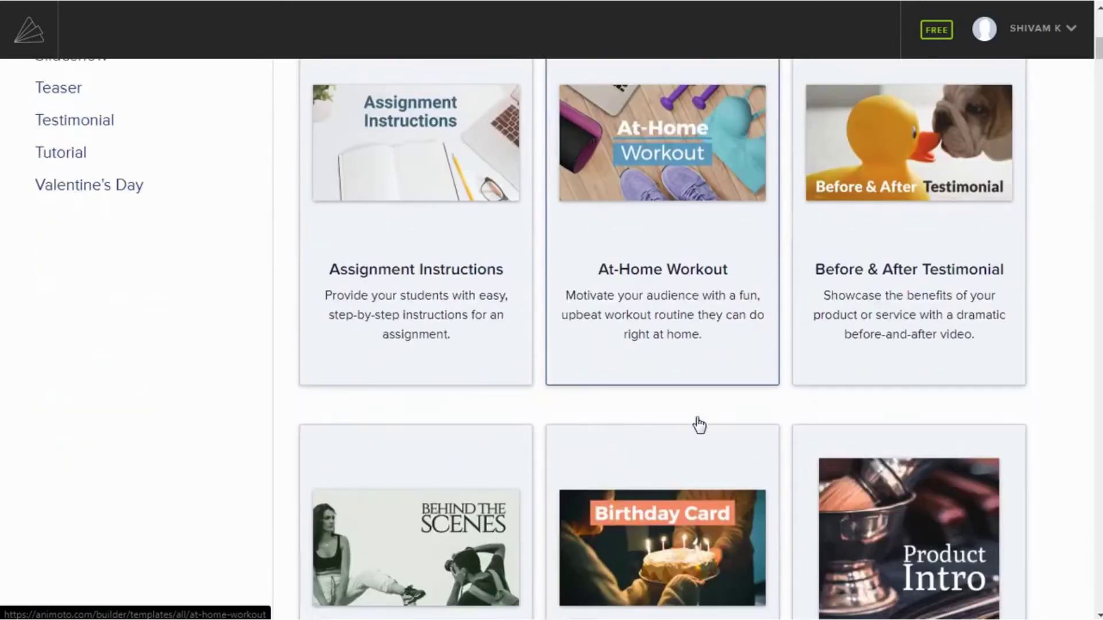
pyautogui.scroll(-20, 696, 417)
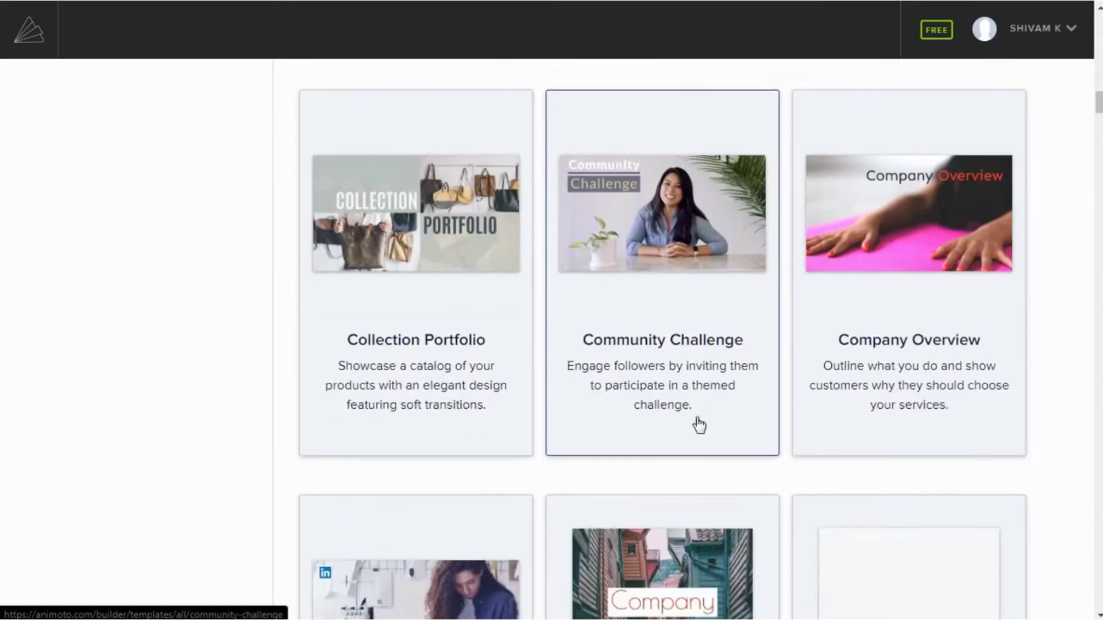
pyautogui.scroll(-12, 698, 425)
pyautogui.scroll(20, 698, 425)
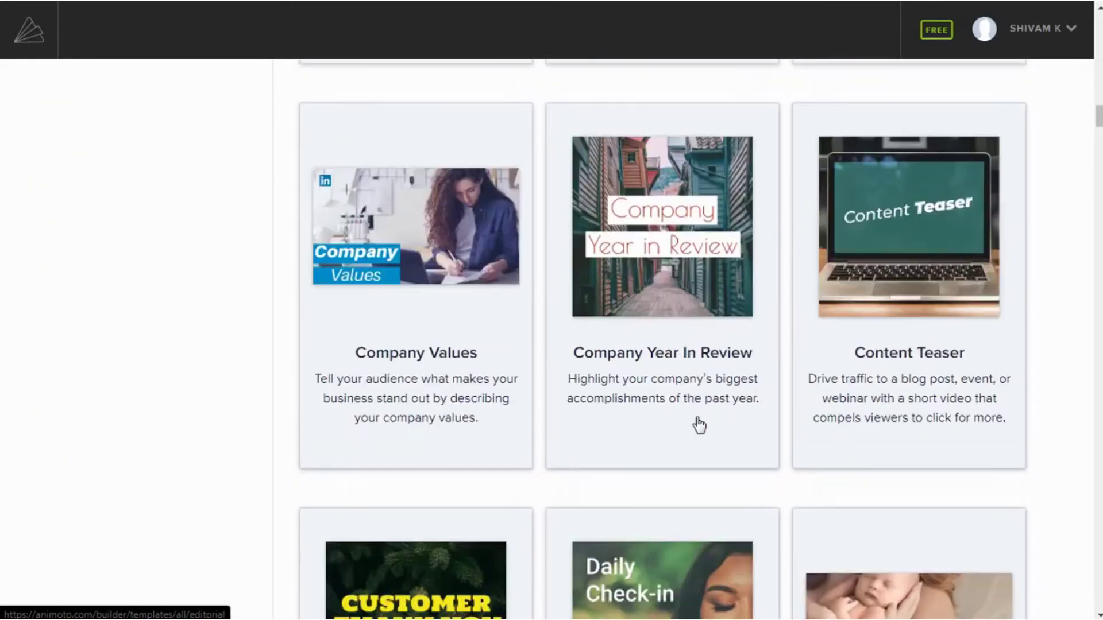
pyautogui.scroll(20, 698, 423)
pyautogui.scroll(-3, 202, 458)
pyautogui.scroll(-2, 201, 458)
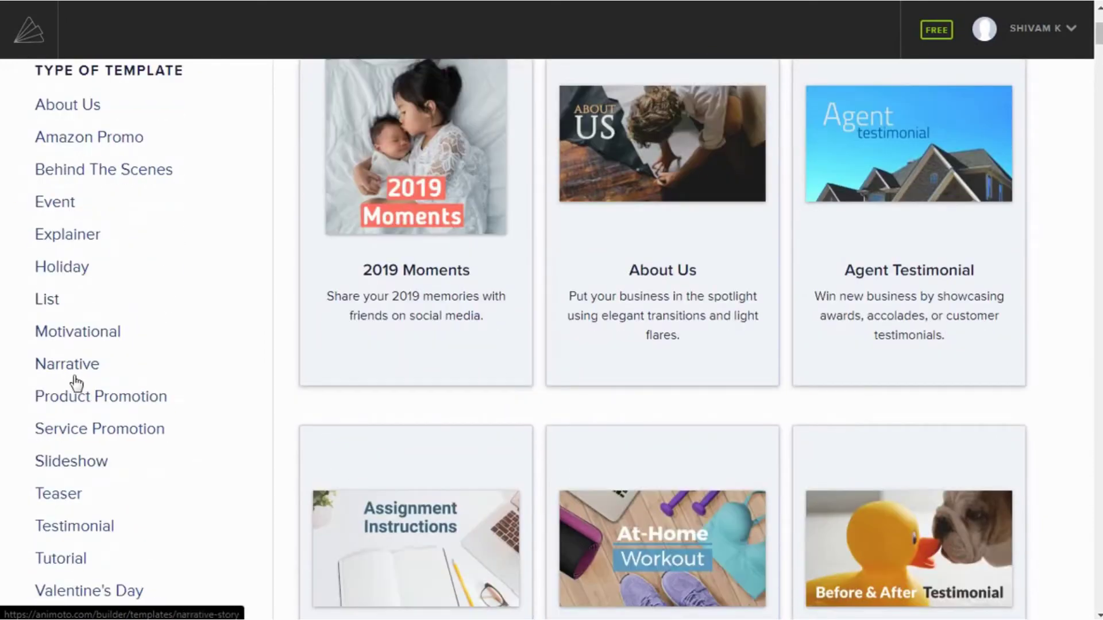
pyautogui.scroll(-1, 140, 440)
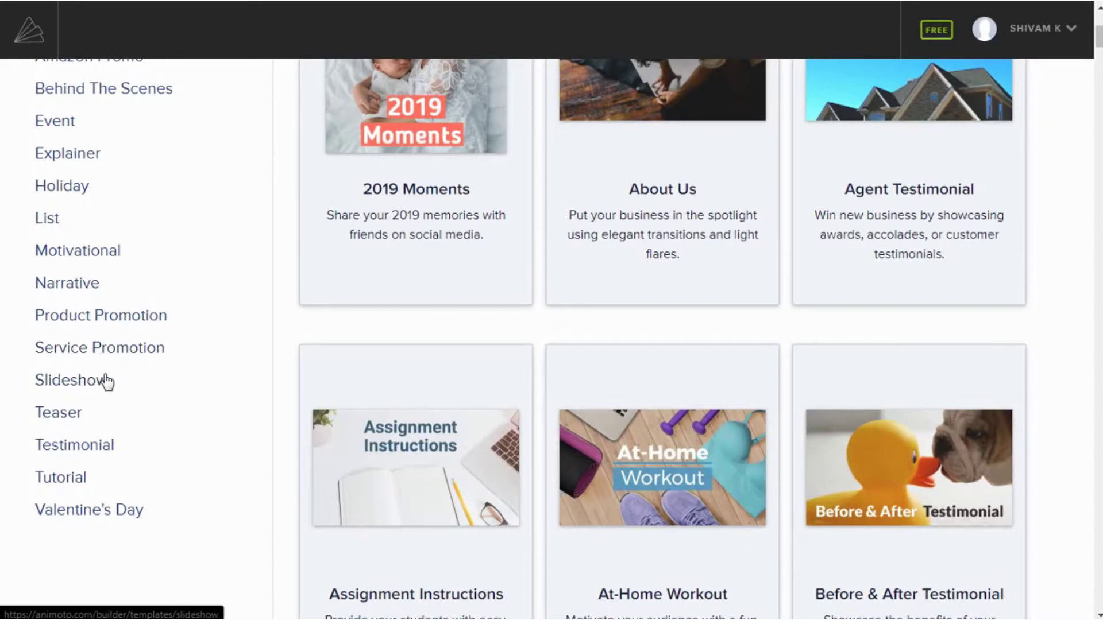
pyautogui.scroll(5, 126, 385)
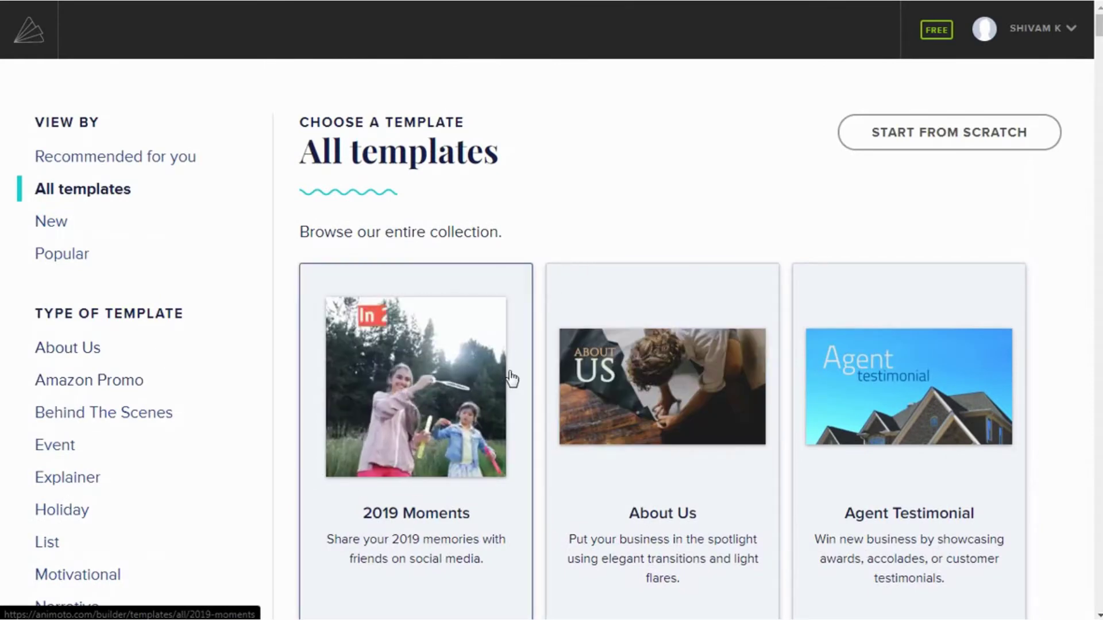
pyautogui.scroll(-3, 918, 385)
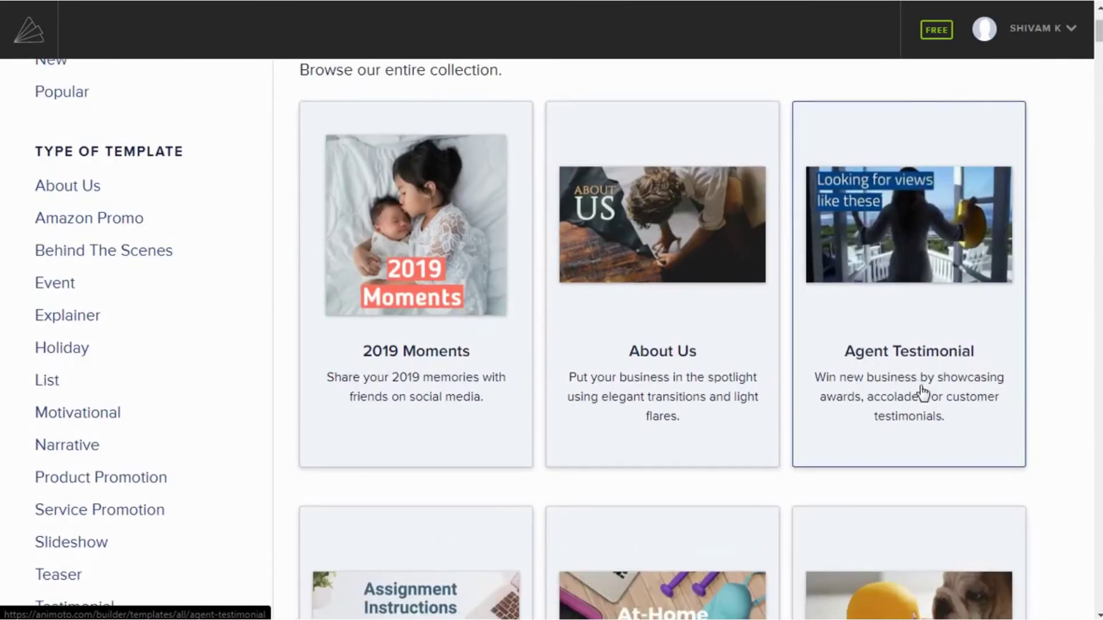
pyautogui.scroll(3, 732, 390)
pyautogui.scroll(-5, 623, 364)
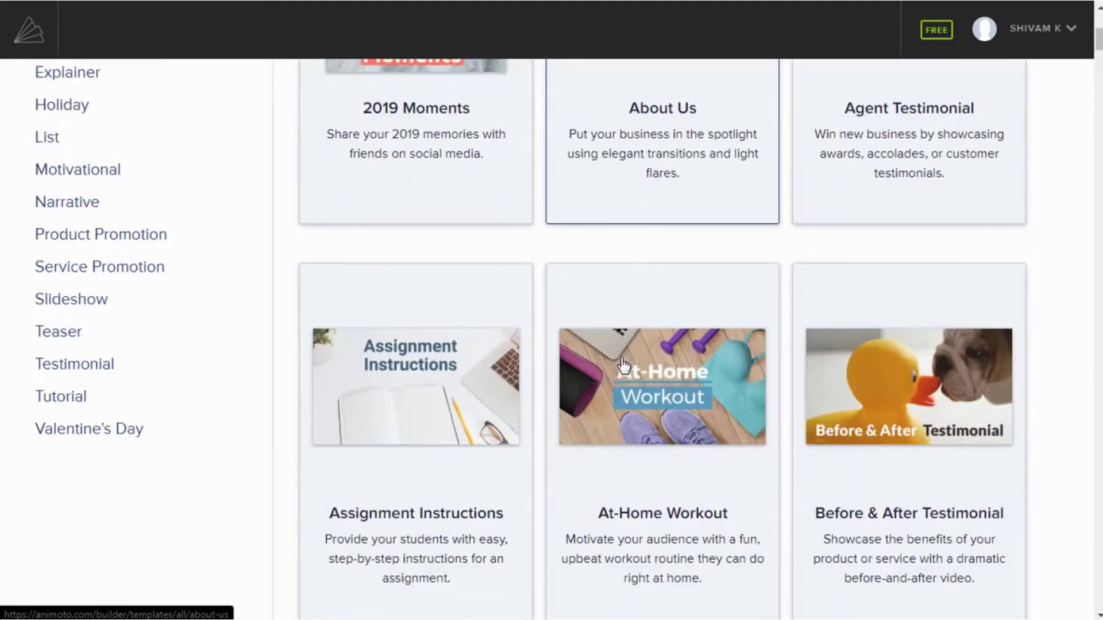
pyautogui.scroll(5, 791, 350)
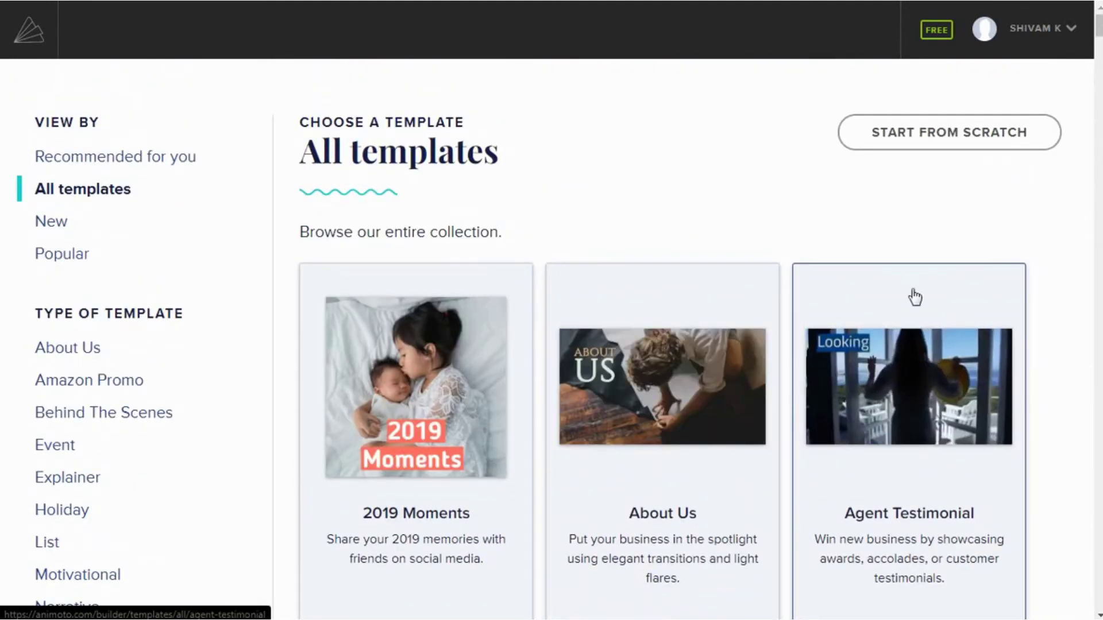
pyautogui.click(885, 144)
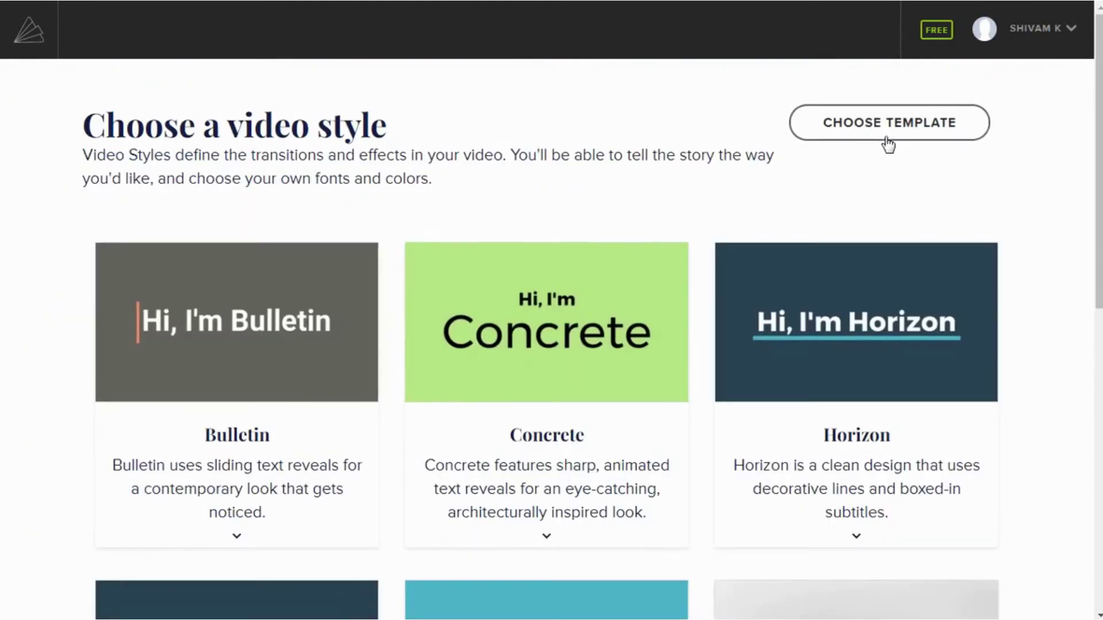
# - Apply the Bulletin style to the new video and review block types without adding one
pyautogui.scroll(-6, 753, 347)
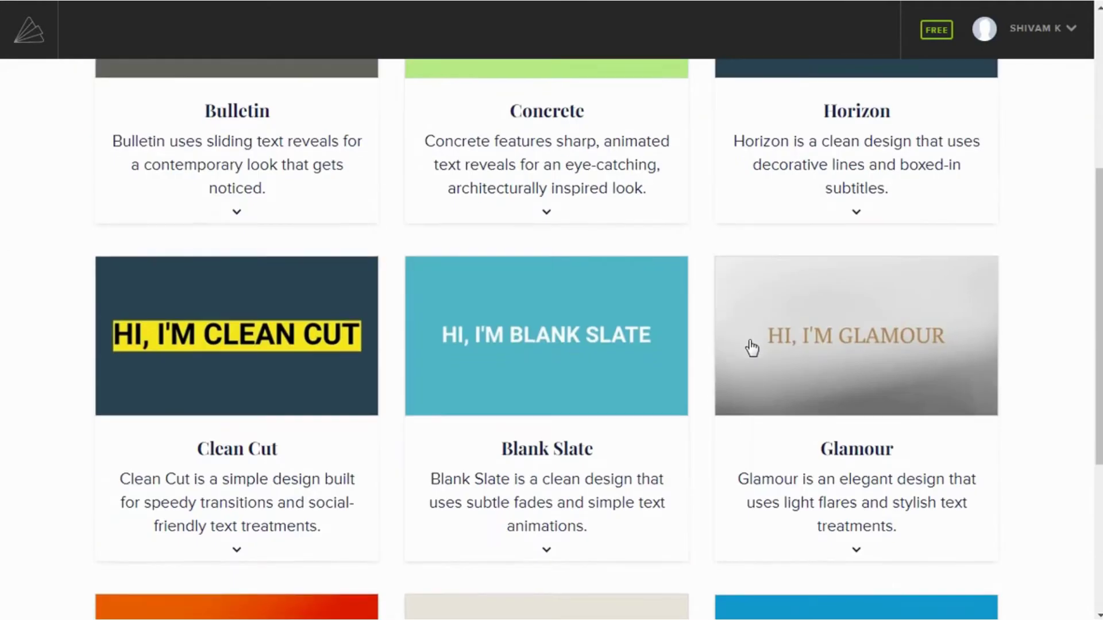
pyautogui.scroll(-3, 752, 348)
pyautogui.scroll(9, 751, 353)
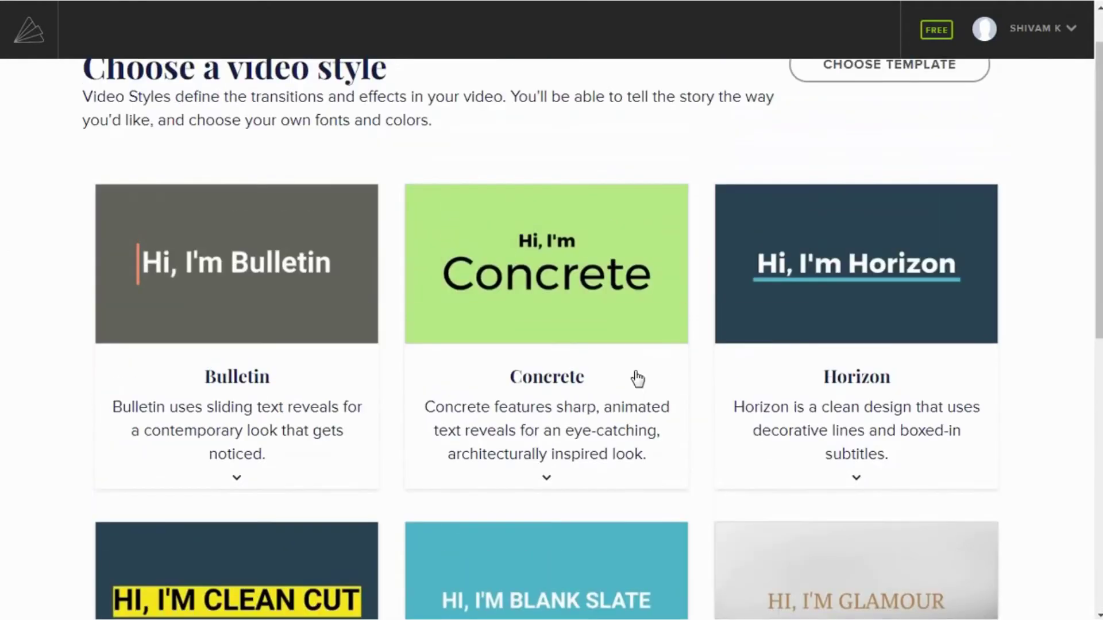
pyautogui.click(278, 326)
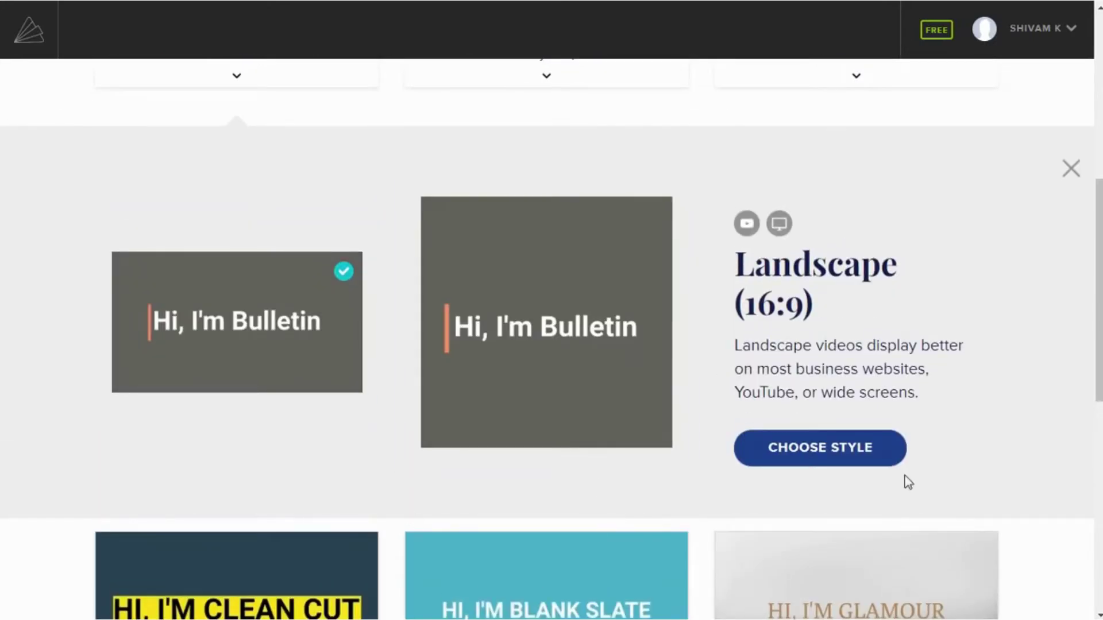
pyautogui.click(887, 459)
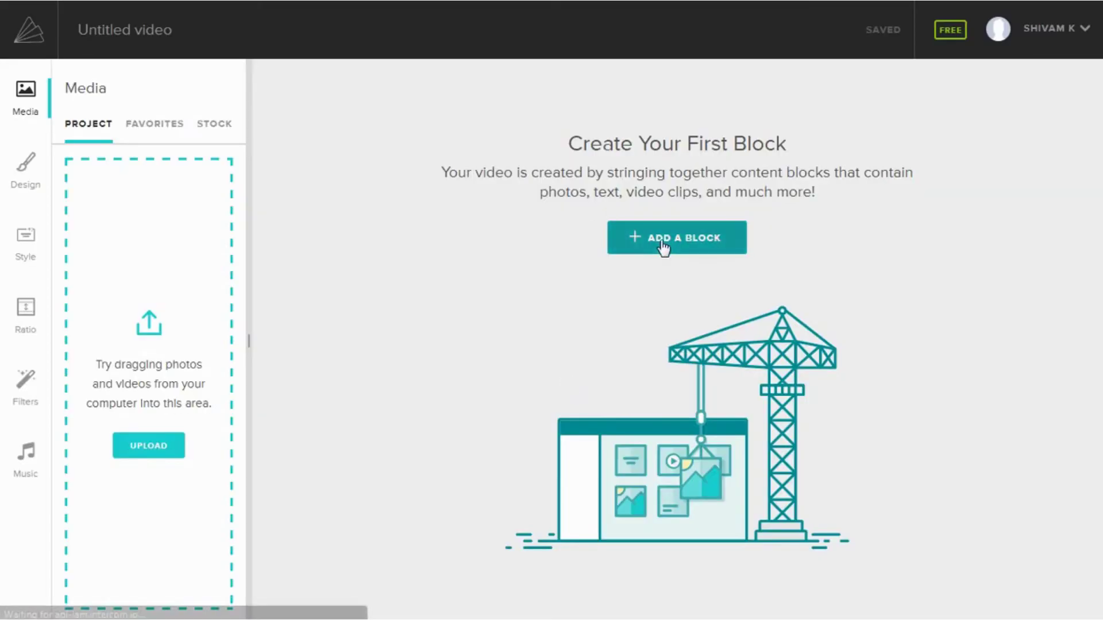
pyautogui.click(663, 247)
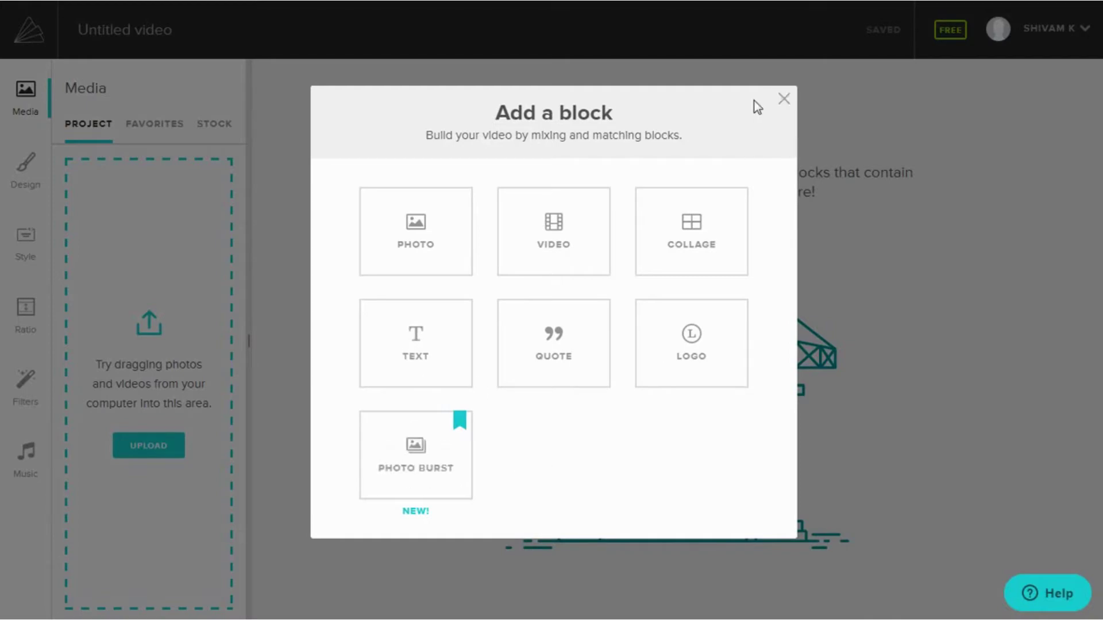
pyautogui.click(784, 101)
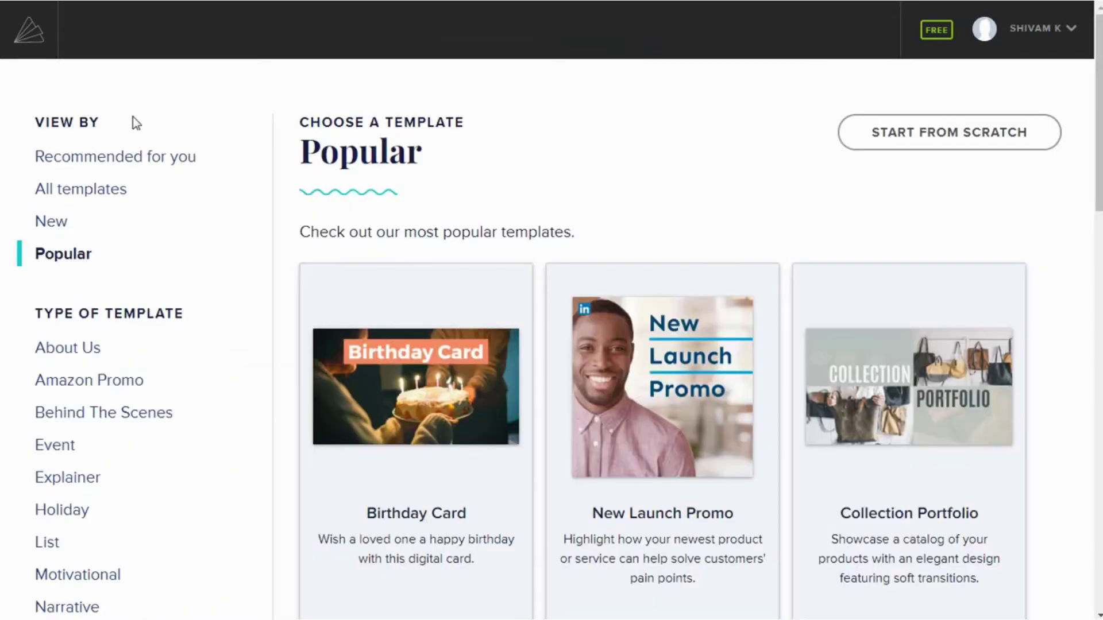
# - Find New Launch Promo among Popular templates, preview it, and start a project from it
pyautogui.scroll(-10, 614, 294)
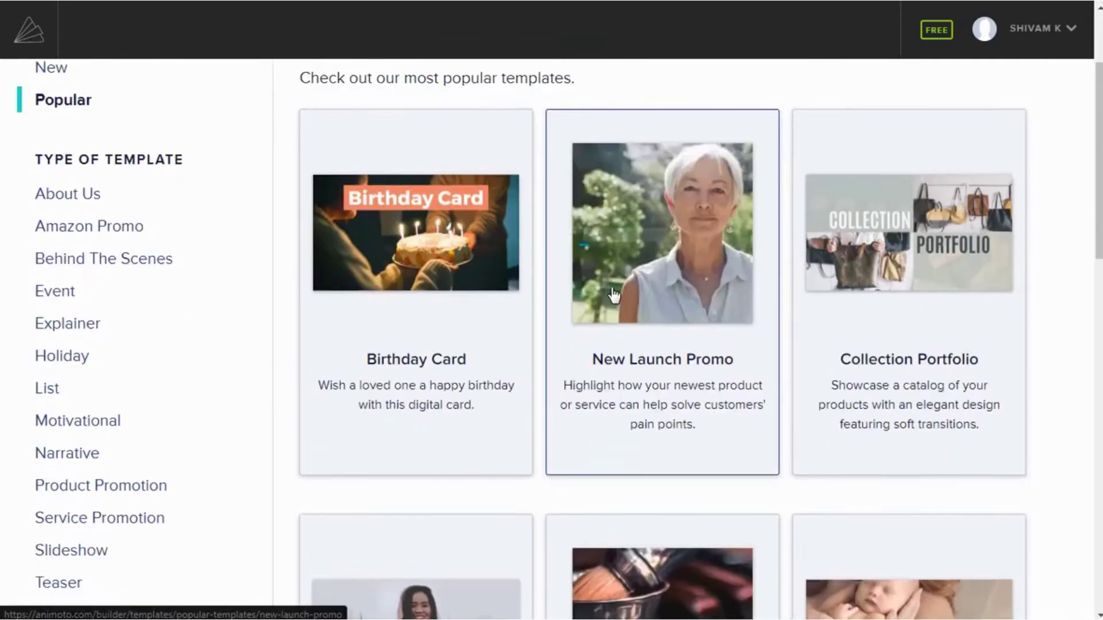
pyautogui.scroll(-10, 614, 294)
pyautogui.scroll(20, 614, 294)
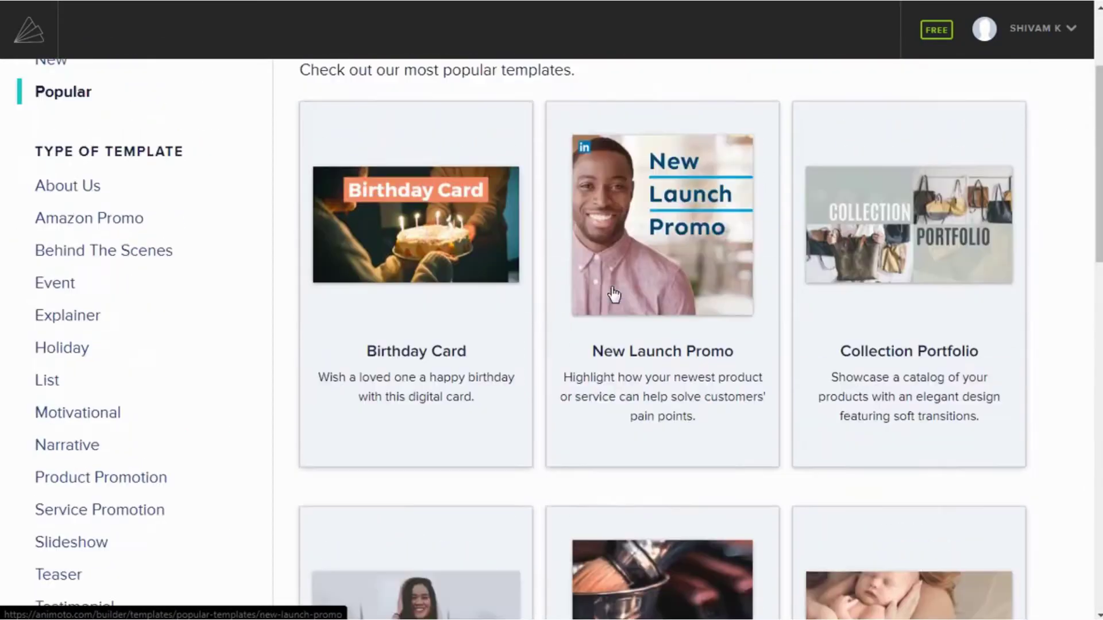
pyautogui.scroll(-2, 614, 294)
pyautogui.scroll(2, 612, 297)
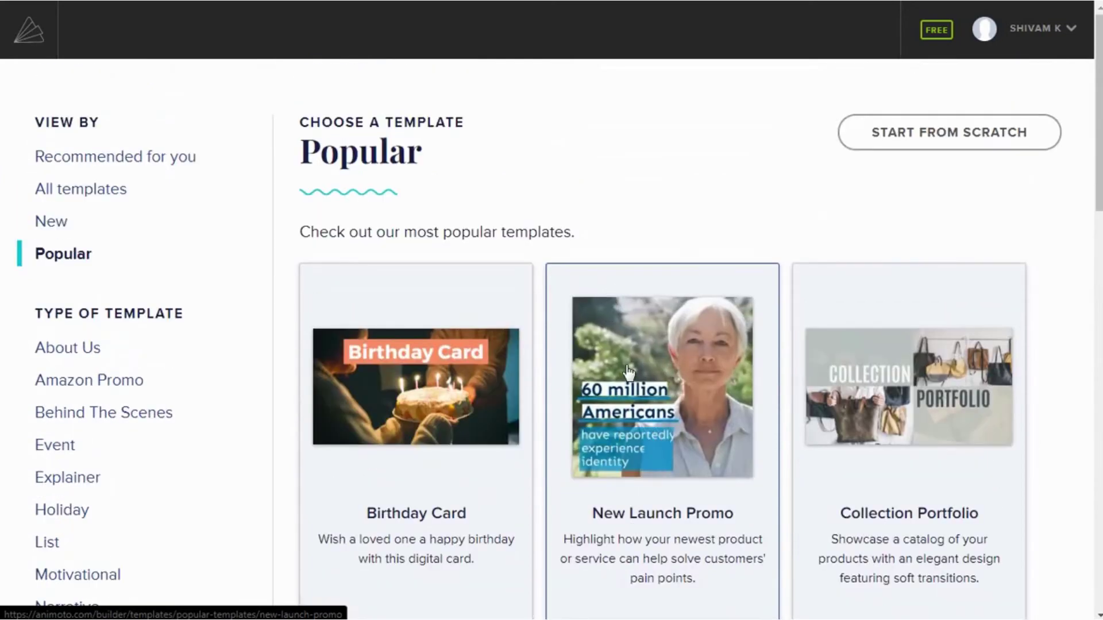
pyautogui.click(678, 459)
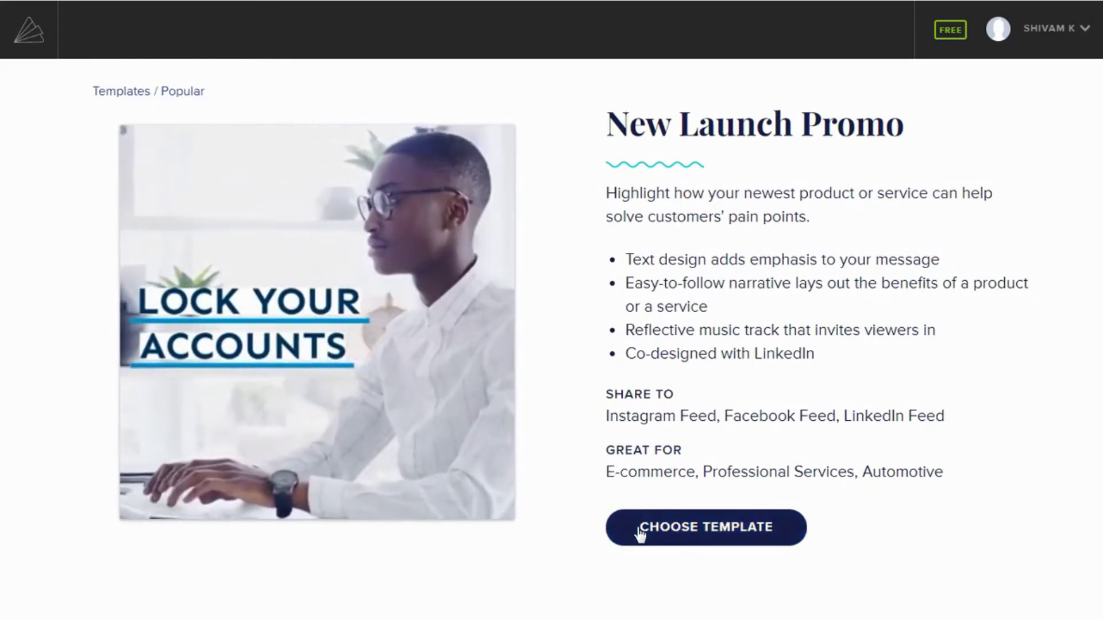
pyautogui.click(641, 533)
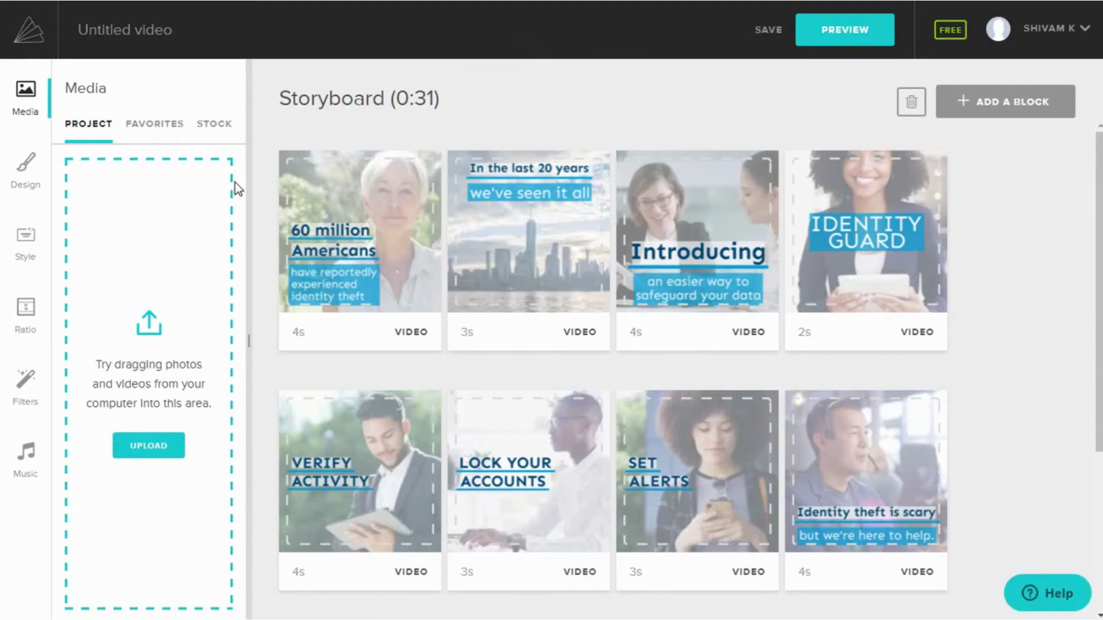
# - Preview the eight storyboard blocks, then open the '60 million Americans' block for editing
pyautogui.scroll(-4, 534, 251)
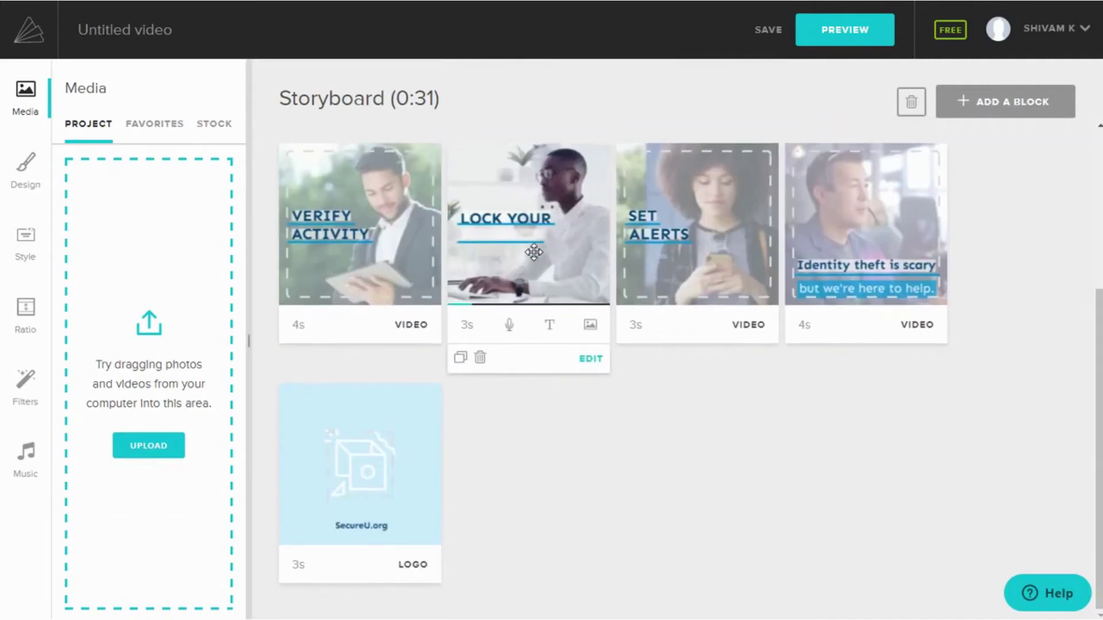
pyautogui.scroll(4, 533, 251)
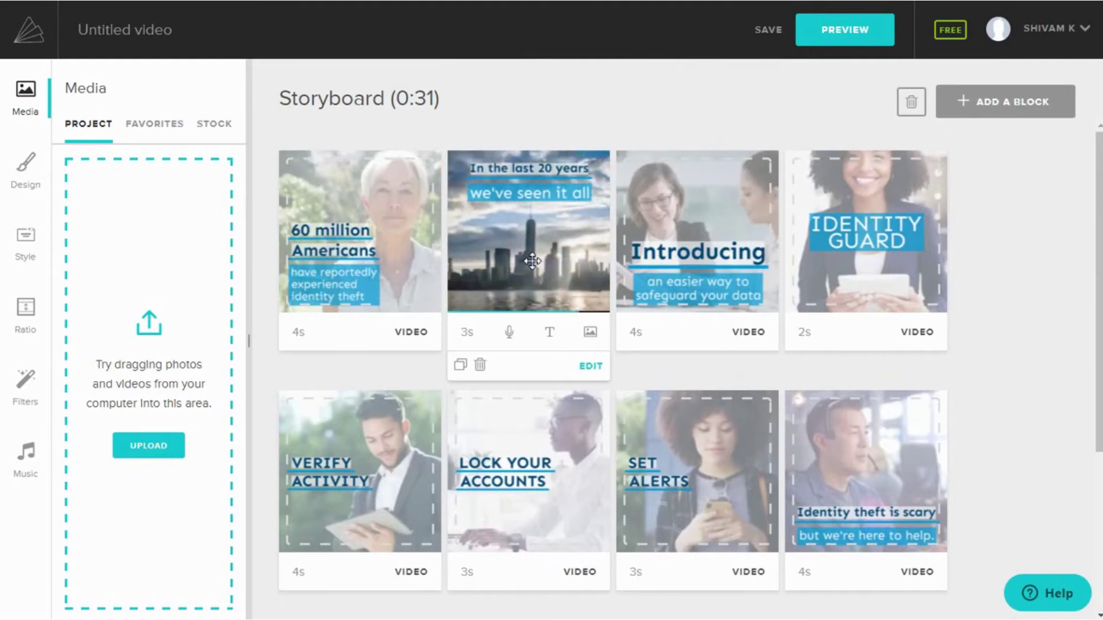
pyautogui.moveTo(341, 278)
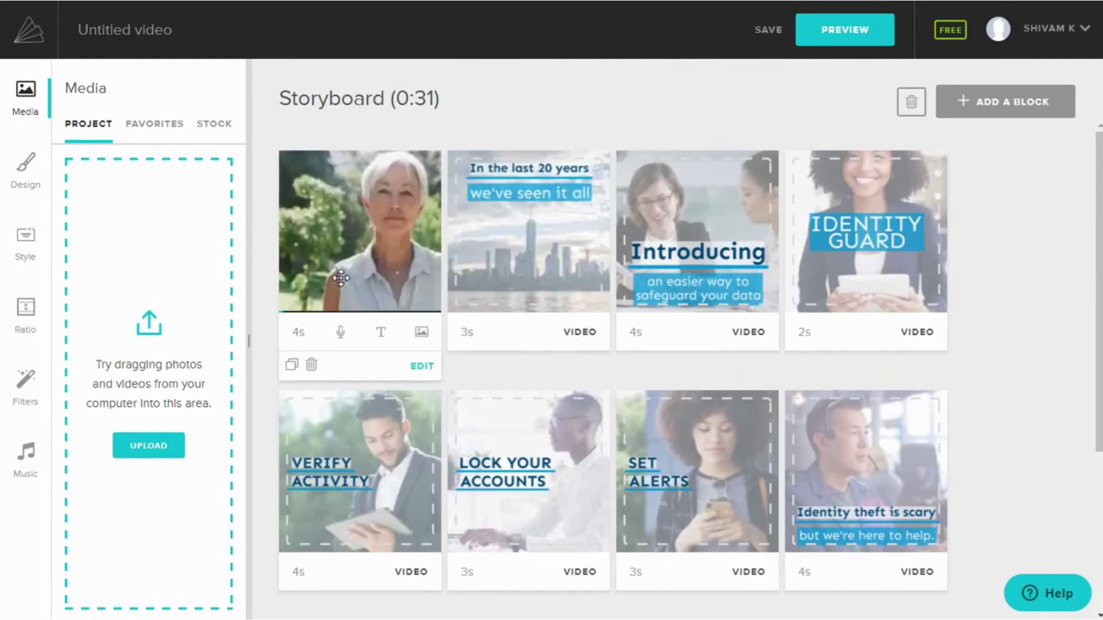
pyautogui.moveTo(748, 418)
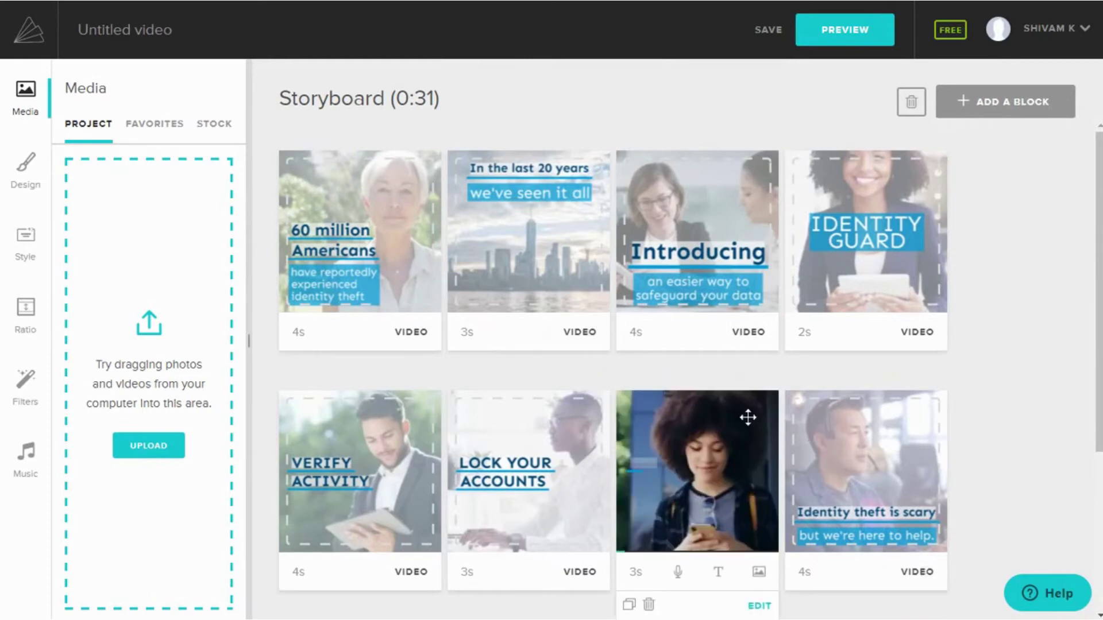
pyautogui.moveTo(807, 437)
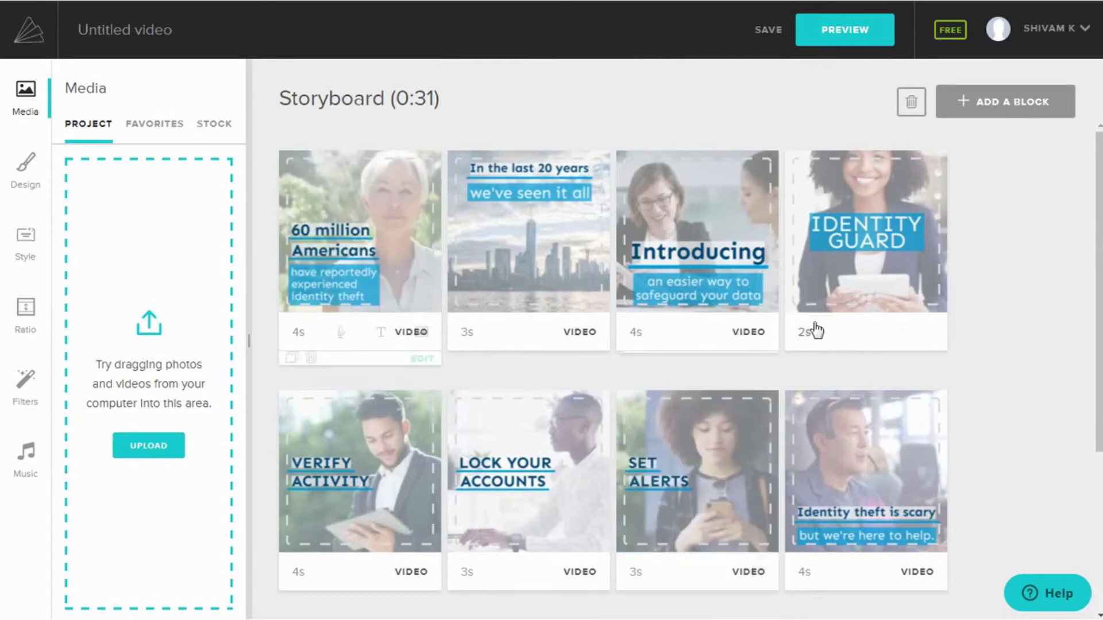
pyautogui.scroll(-3, 811, 304)
pyautogui.scroll(3, 689, 345)
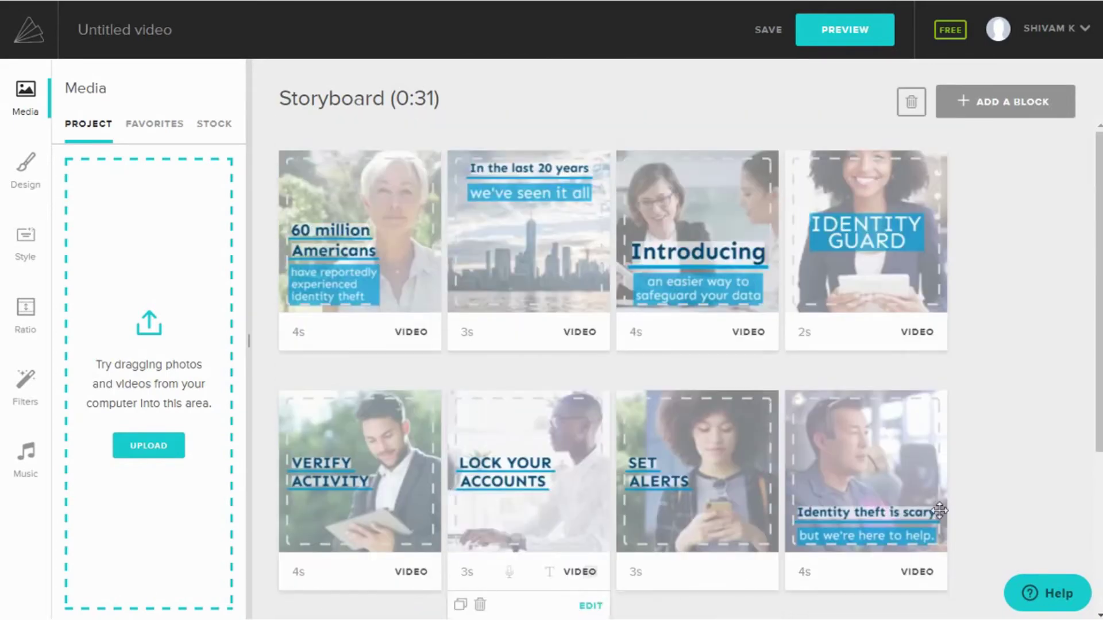
pyautogui.moveTo(496, 308)
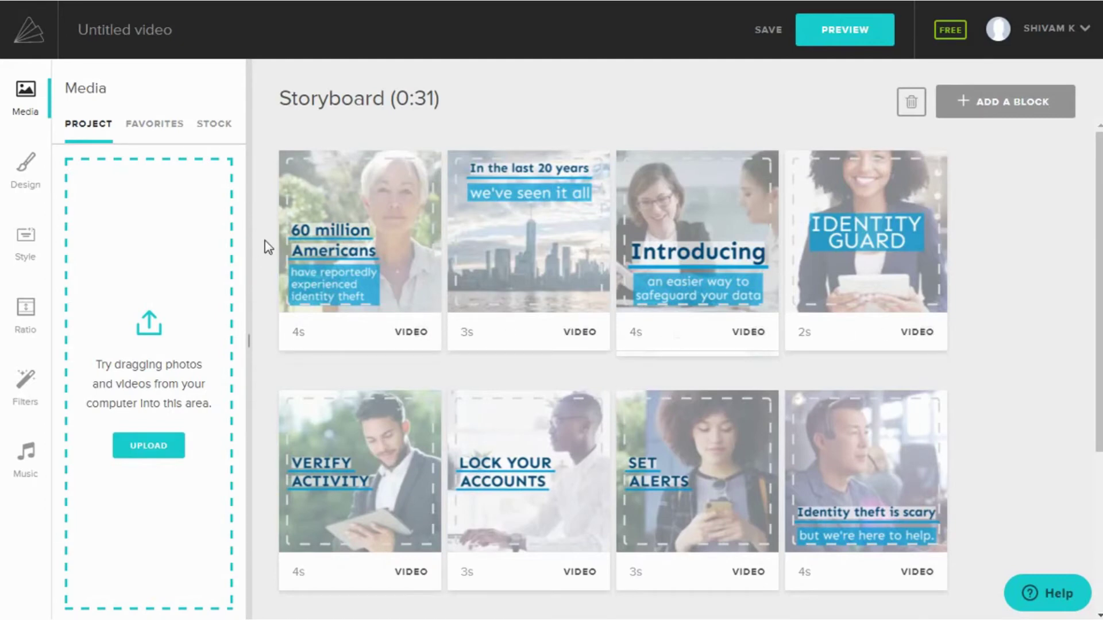
pyautogui.click(356, 241)
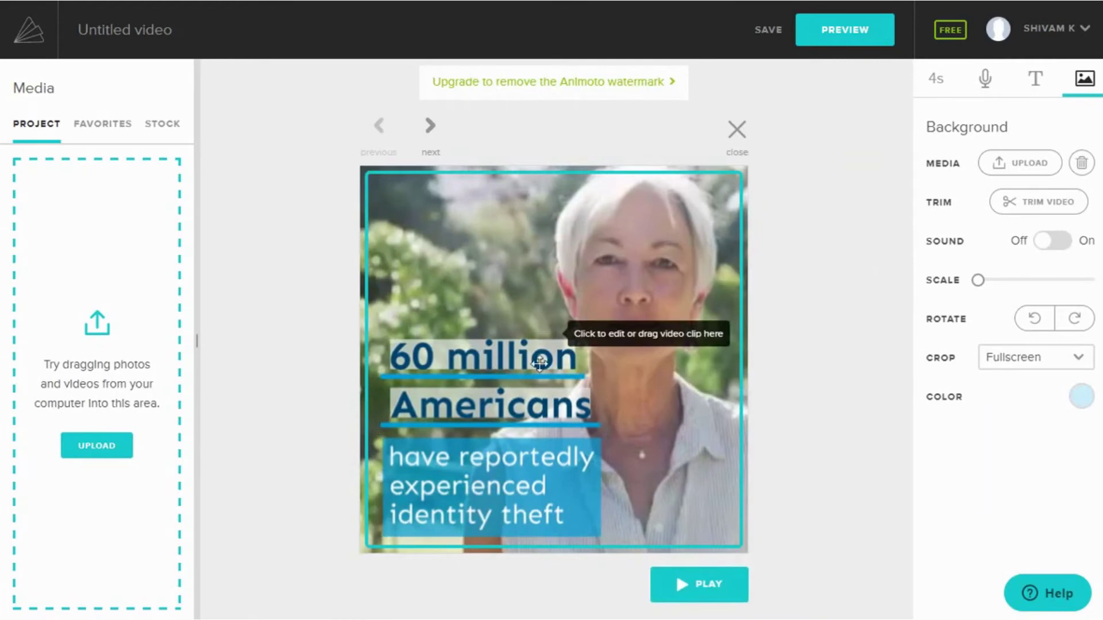
# - Inspect the block's voiceover, caption and background settings, then switch to stock media
pyautogui.click(981, 80)
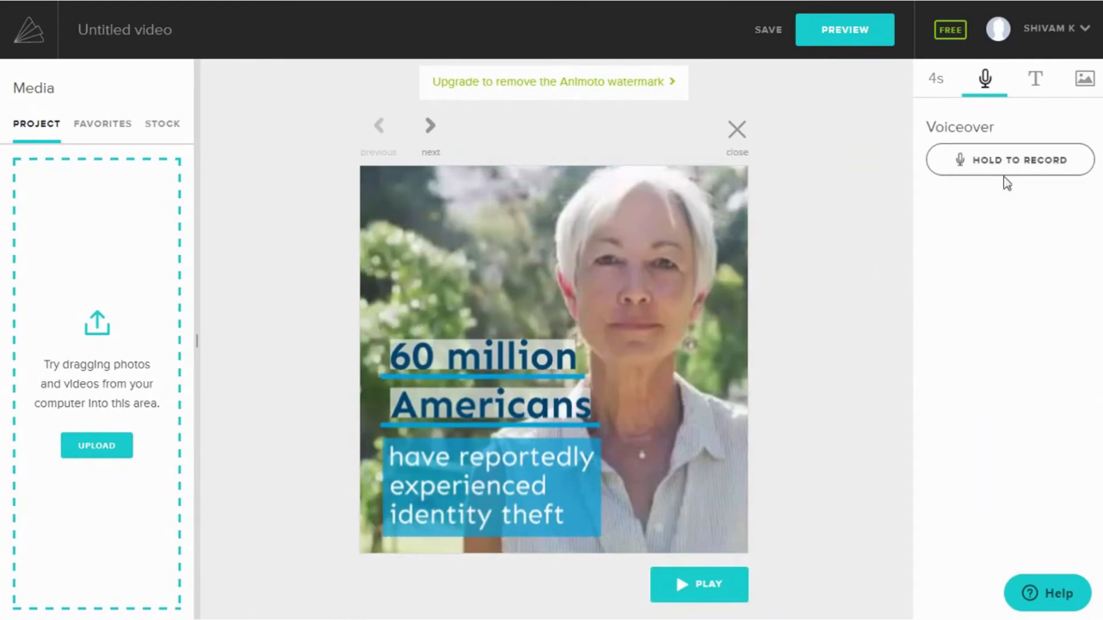
pyautogui.click(1042, 81)
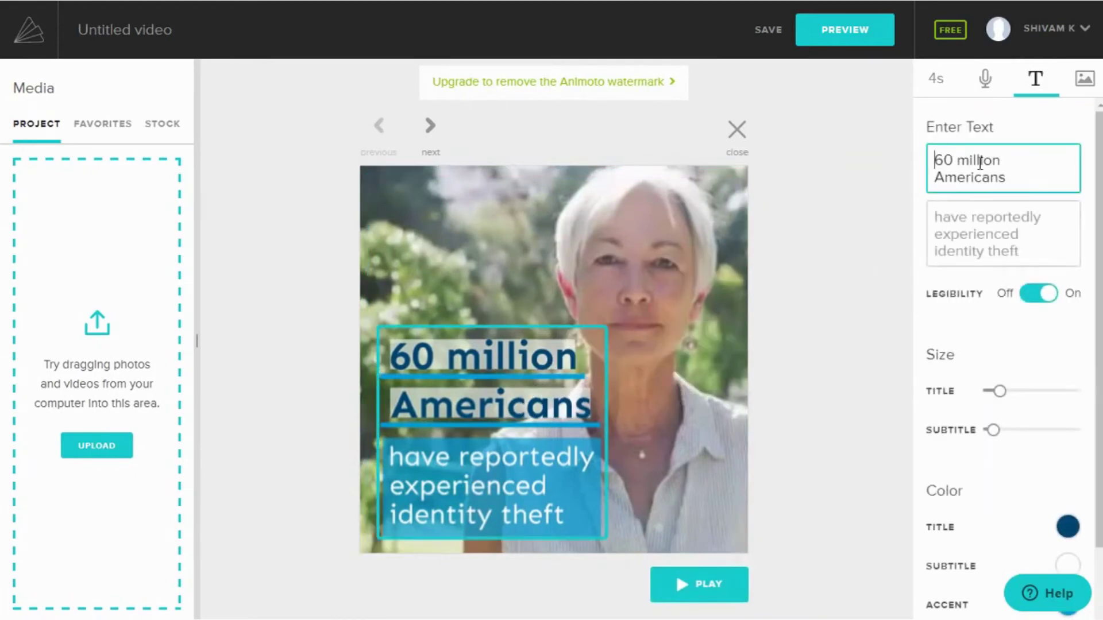
pyautogui.click(1091, 86)
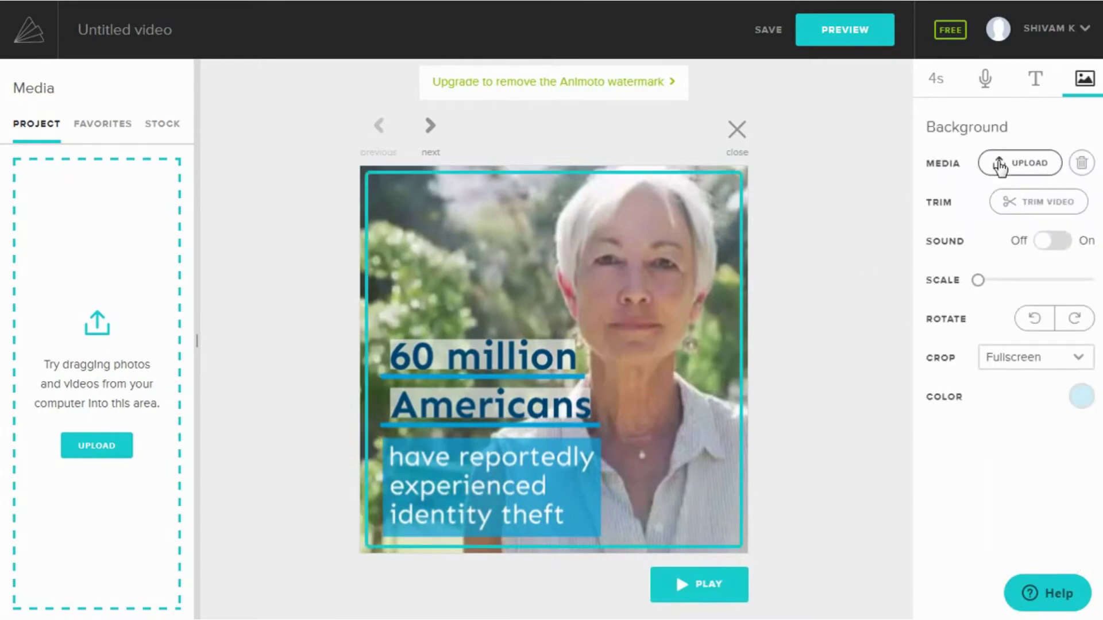
pyautogui.click(999, 165)
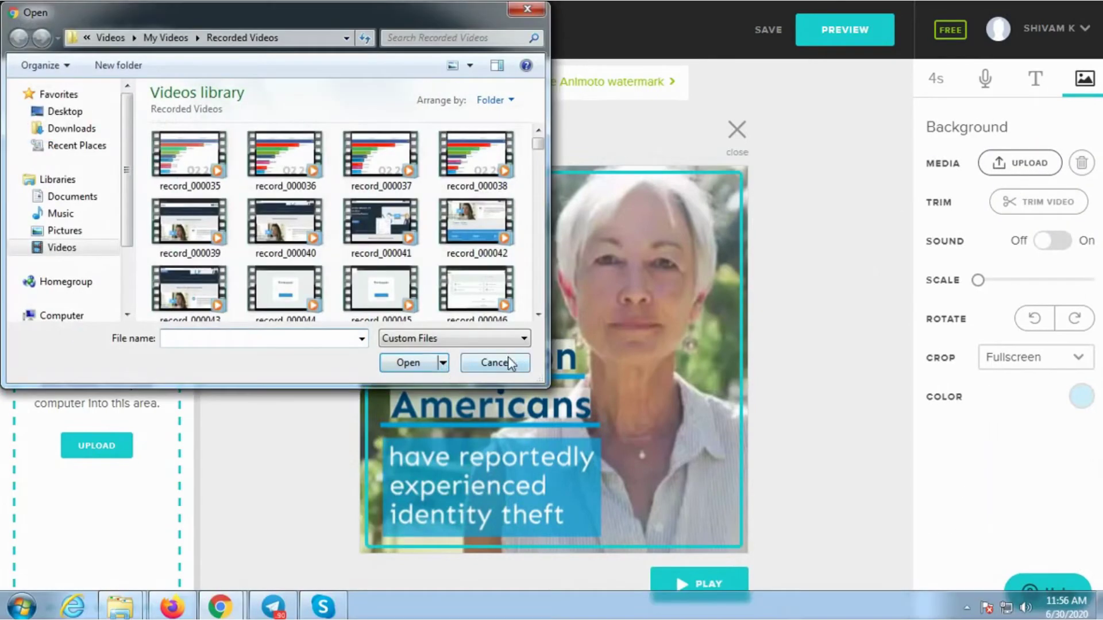
pyautogui.click(499, 363)
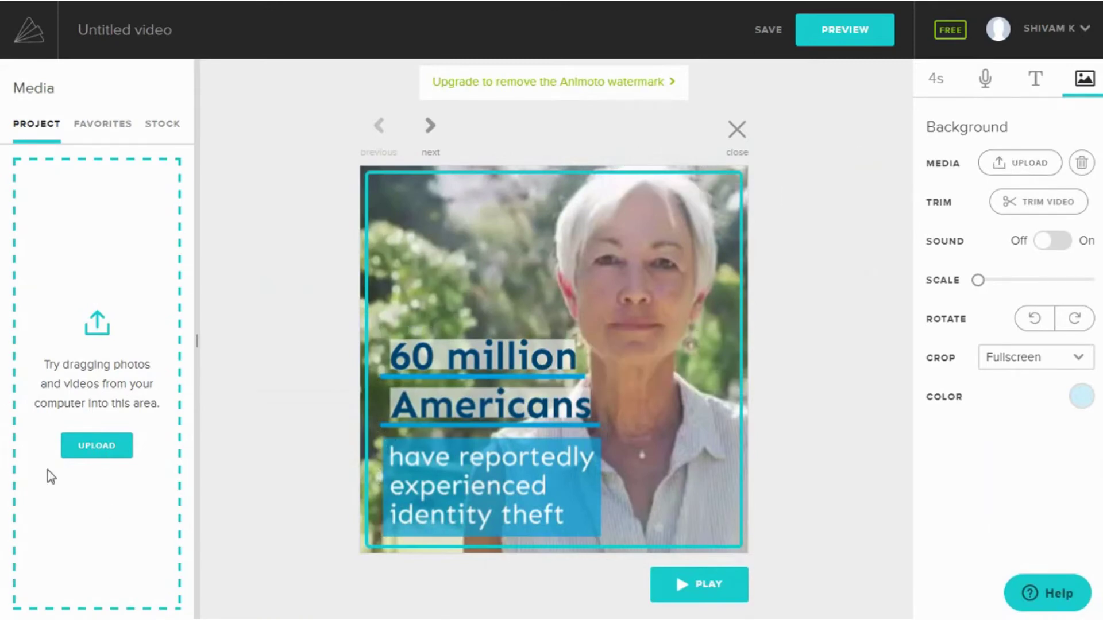
pyautogui.click(158, 131)
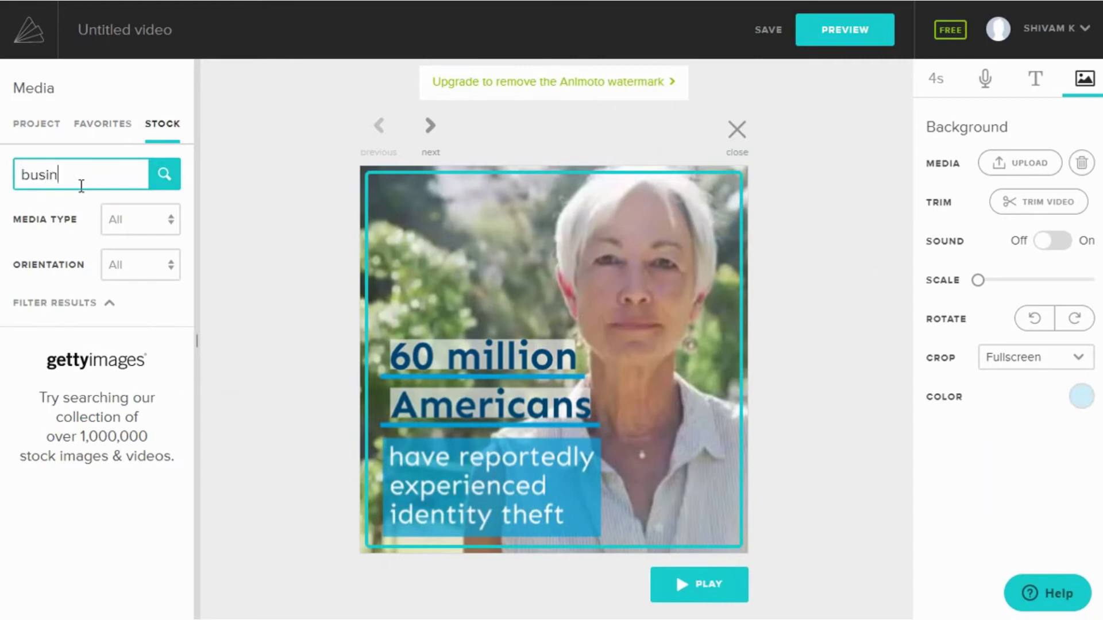
# - Search stock media for 'business' (99,724 results) and check the Media Type filter
pyautogui.click(164, 185)
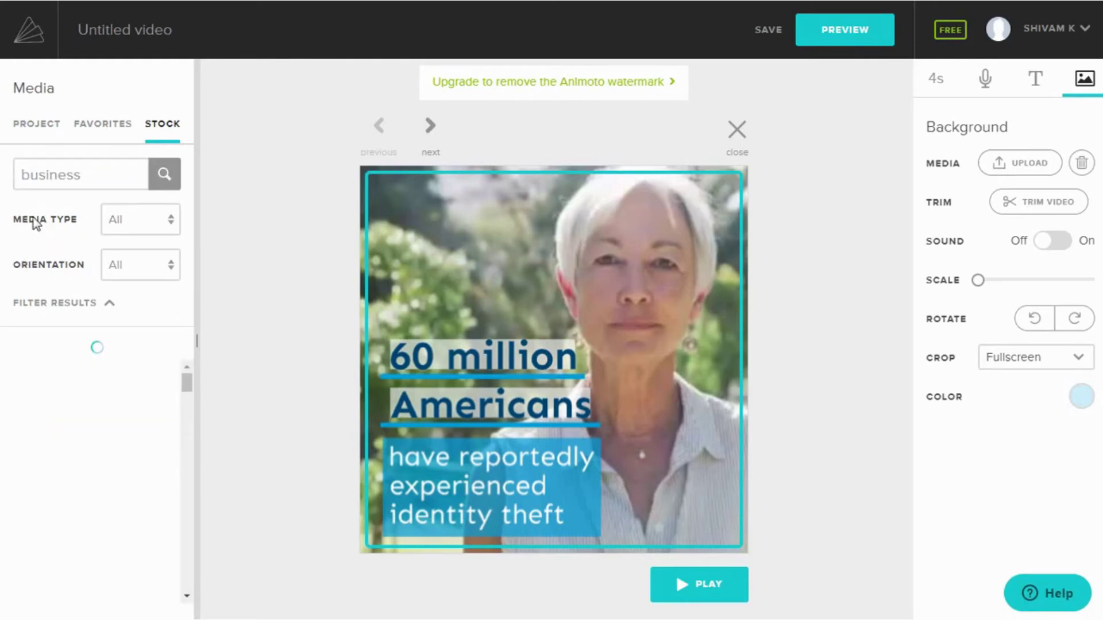
pyautogui.click(129, 223)
pyautogui.click(73, 236)
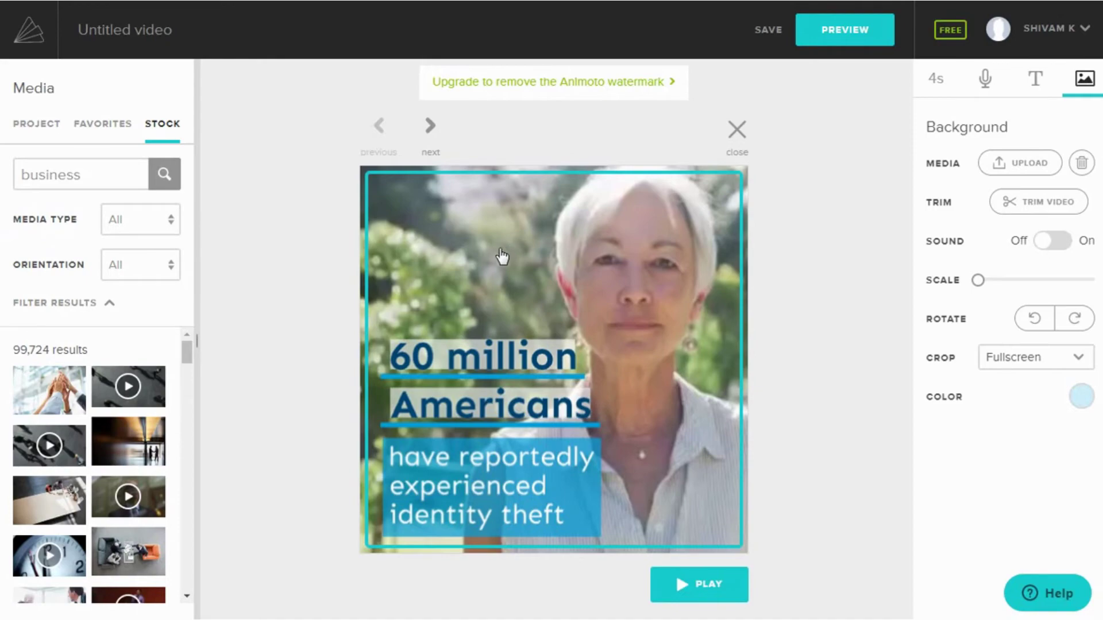
# - Step through the 'In the last 20 years' and 'Introducing' blocks, then return to the storyboard
pyautogui.click(725, 139)
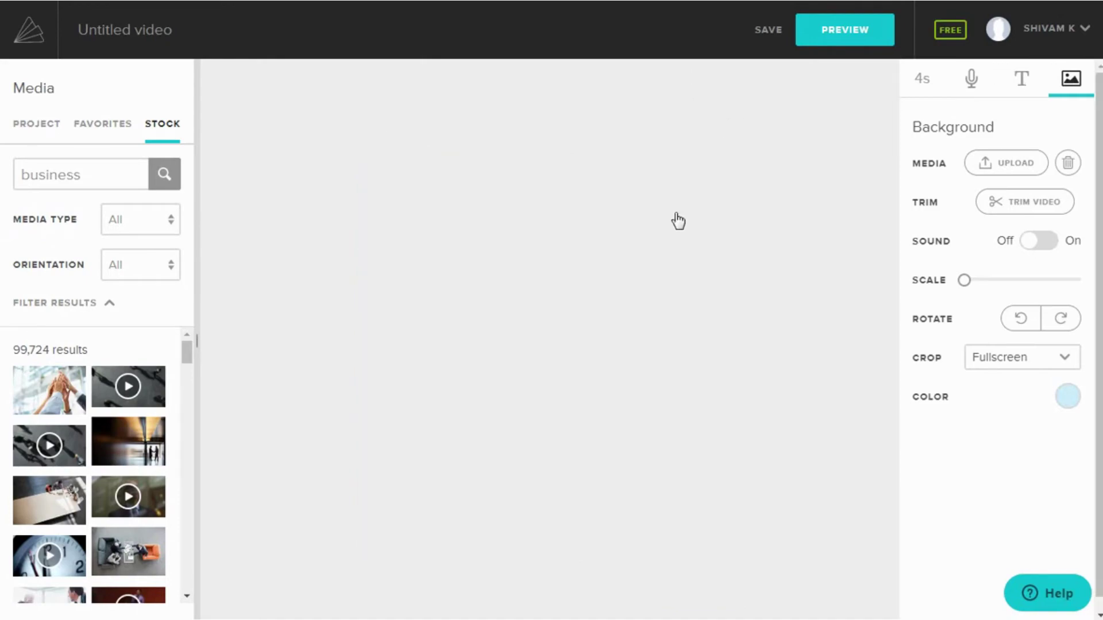
pyautogui.click(545, 258)
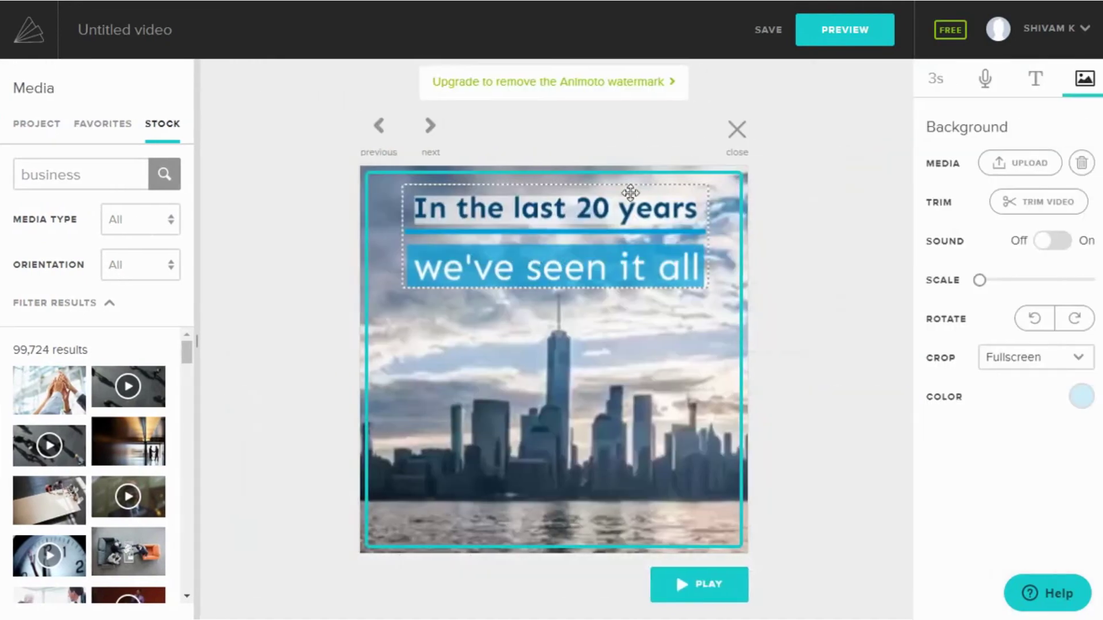
pyautogui.click(730, 136)
pyautogui.click(737, 220)
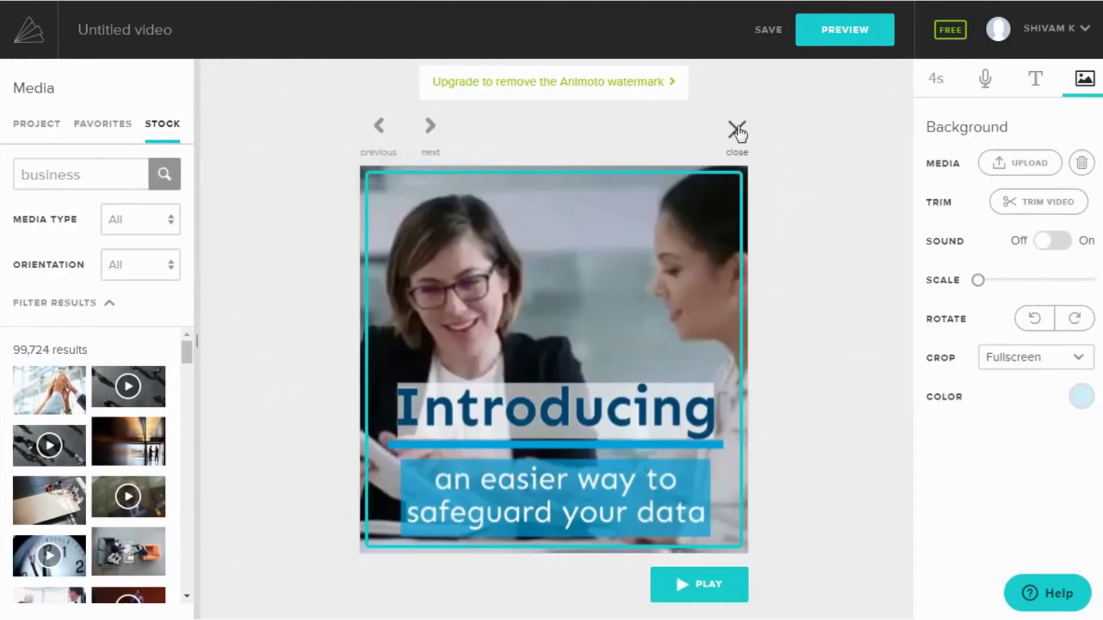
pyautogui.click(736, 127)
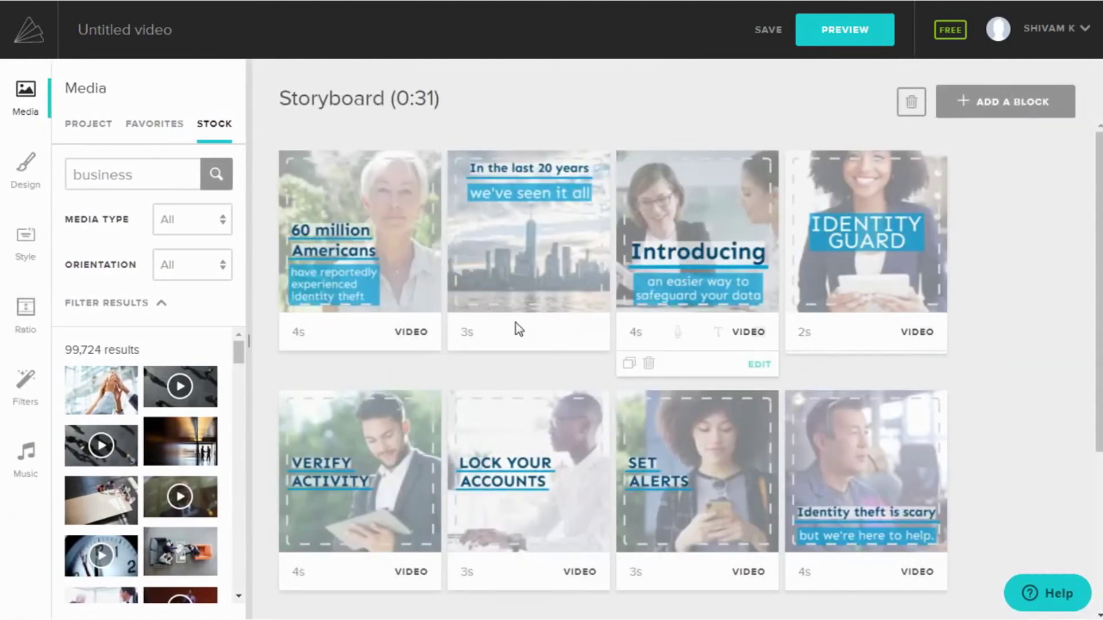
pyautogui.click(981, 102)
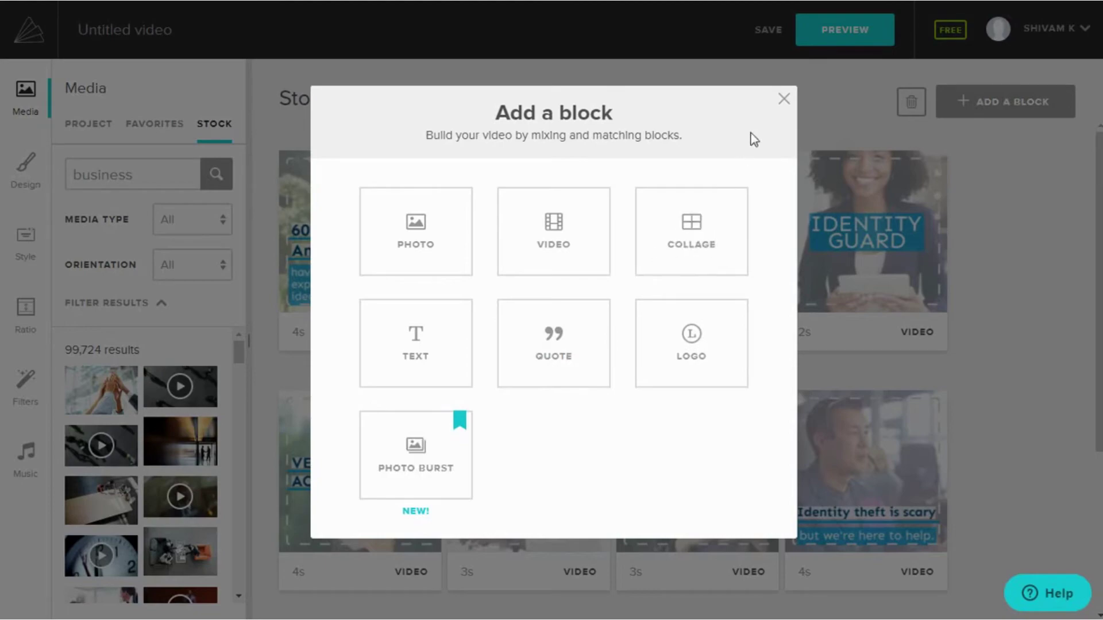
# - Dismiss the Add a block dialog and view the square aspect ratio option
pyautogui.click(784, 103)
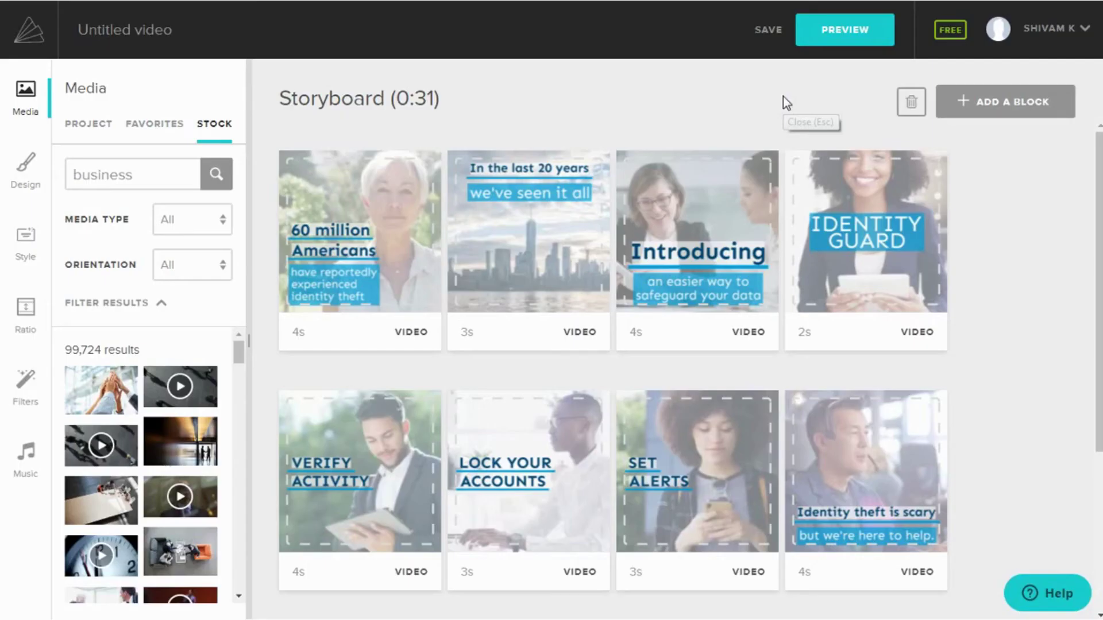
pyautogui.click(40, 333)
pyautogui.moveTo(102, 162)
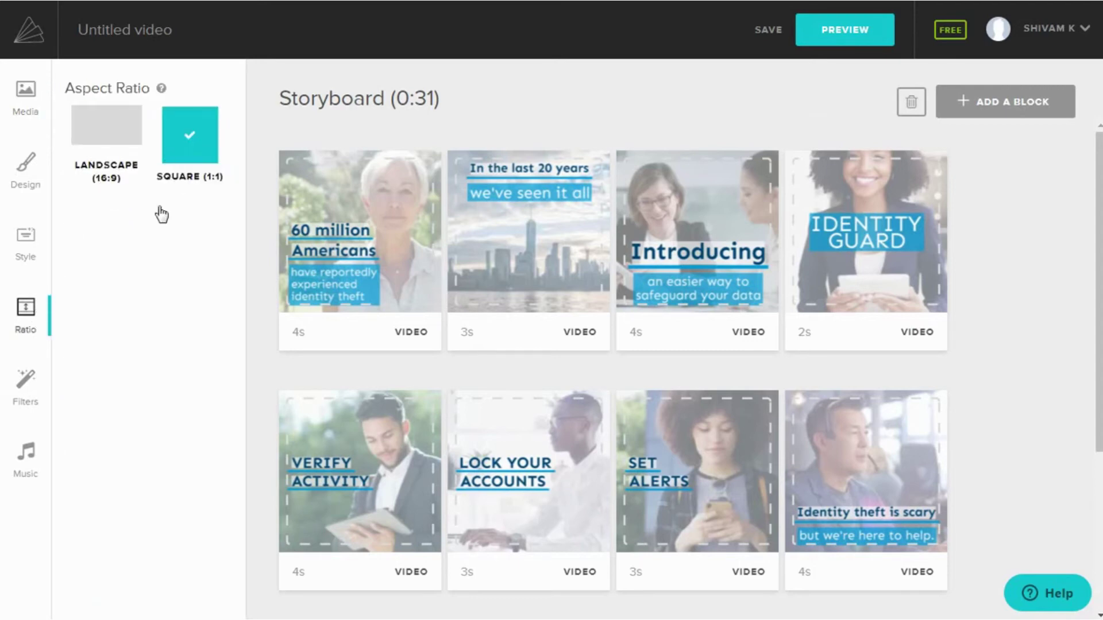
# - Preview the available video filter tiles
pyautogui.click(15, 396)
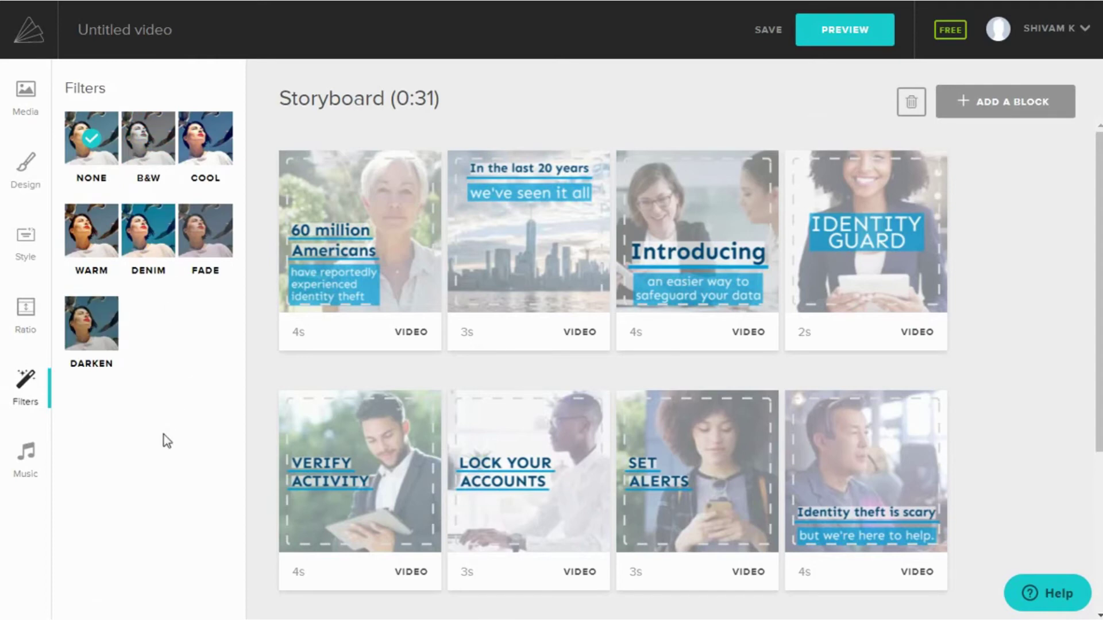
pyautogui.moveTo(203, 235)
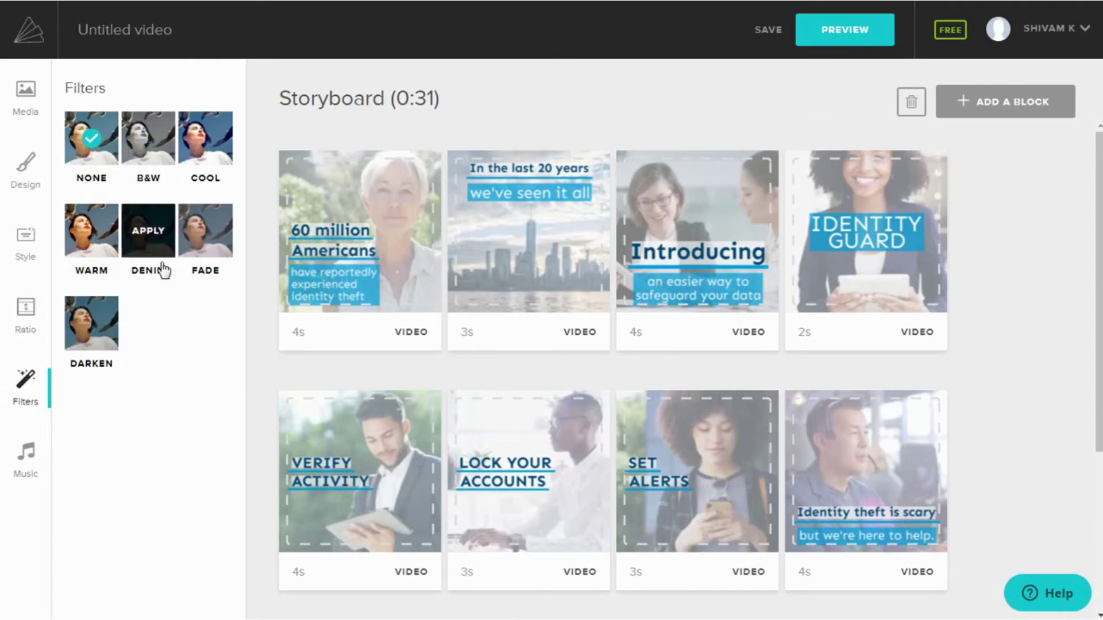
pyautogui.moveTo(210, 167)
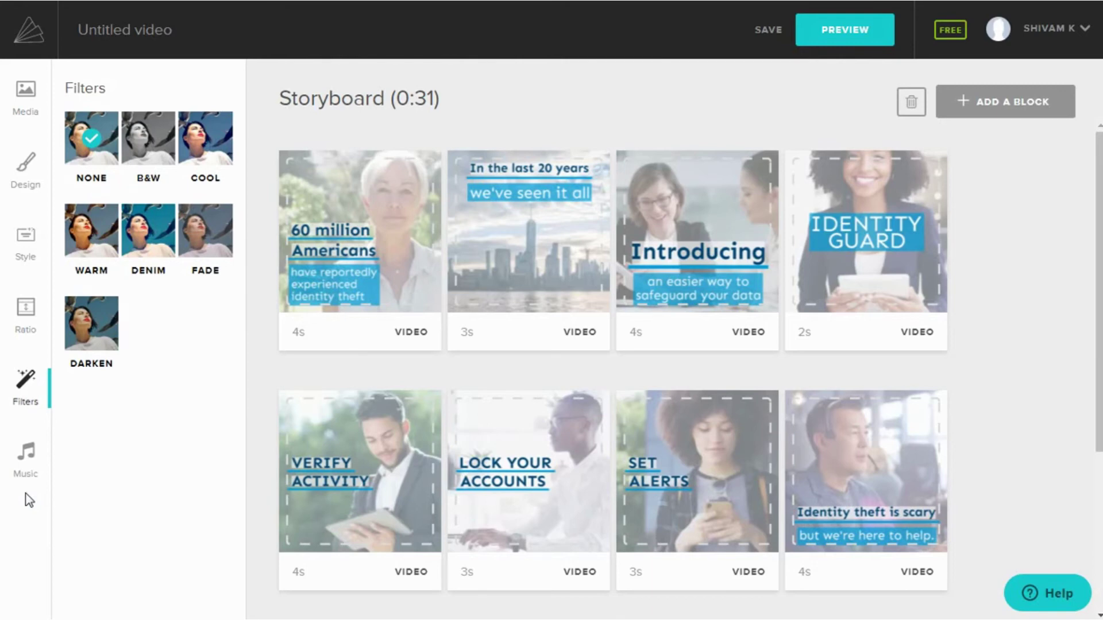
pyautogui.click(36, 462)
# - Browse Top Songs and Popular for Personal, keep Inner Peace as the track, and save
pyautogui.click(190, 108)
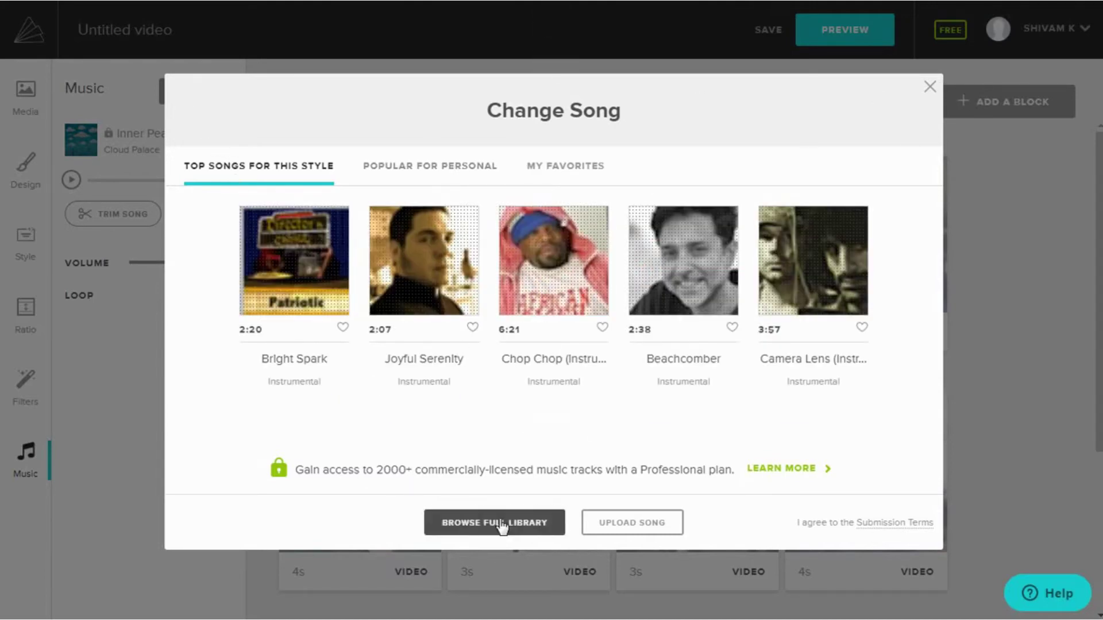
pyautogui.moveTo(713, 306)
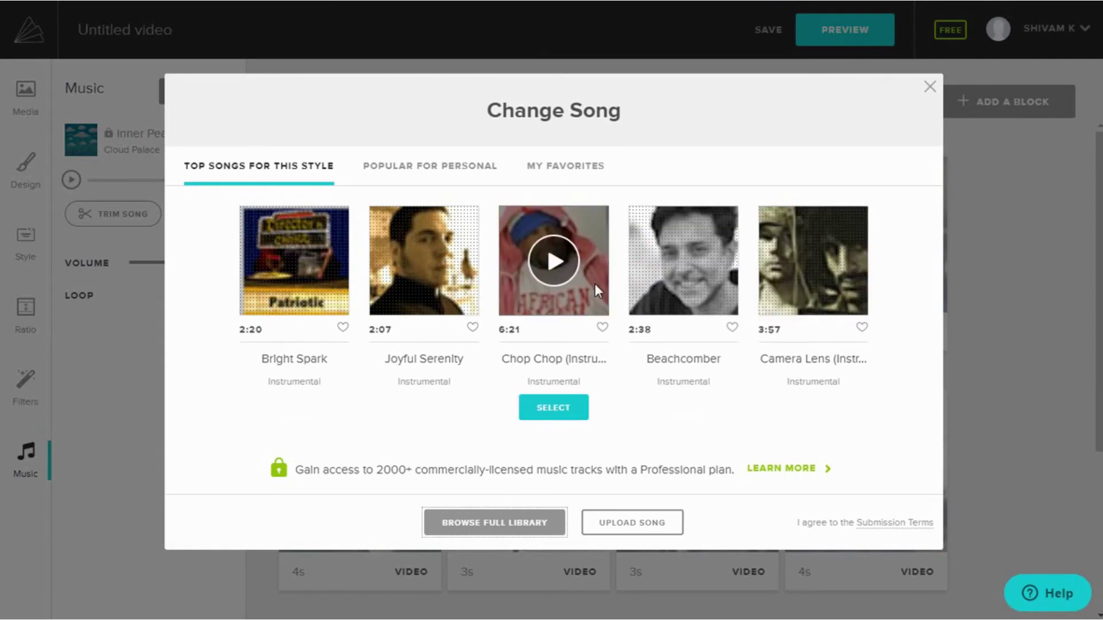
pyautogui.click(467, 168)
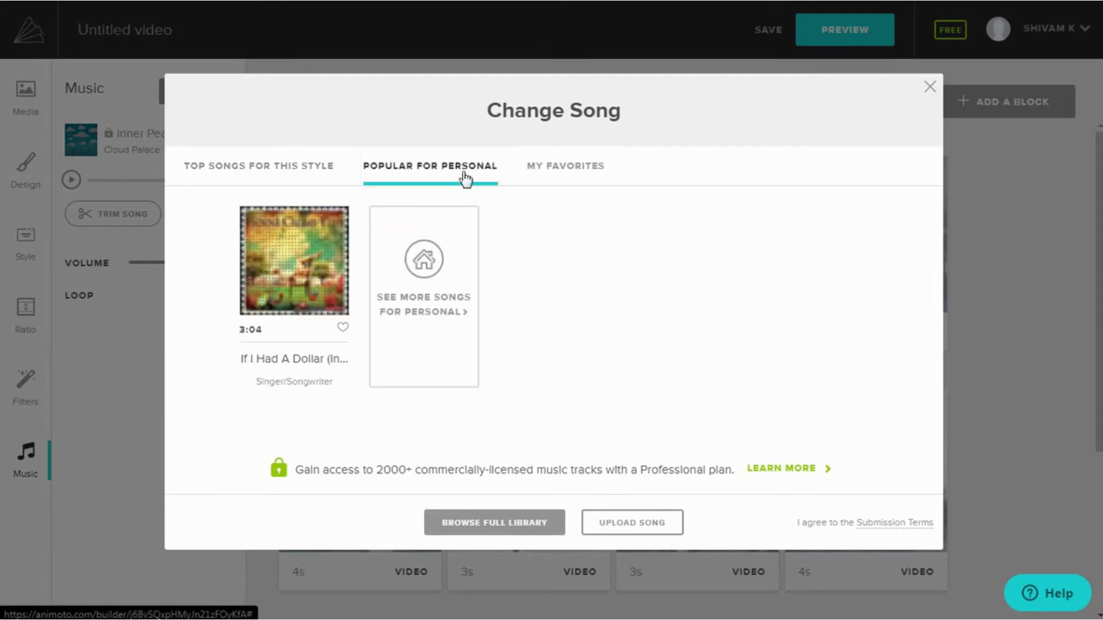
pyautogui.click(315, 166)
pyautogui.click(415, 168)
pyautogui.moveTo(351, 234)
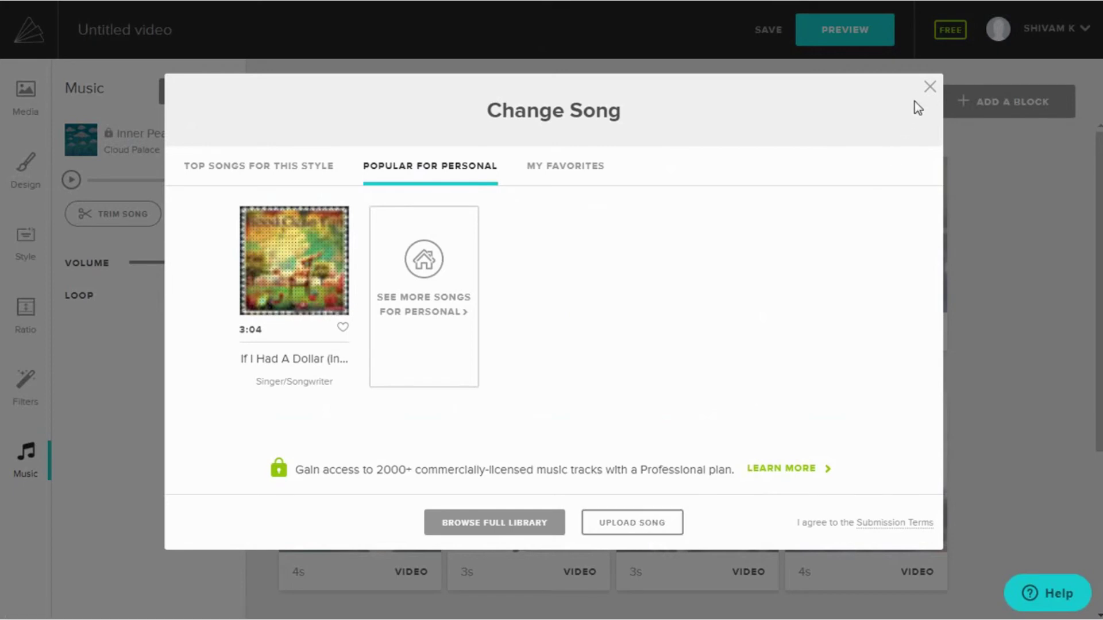
pyautogui.click(929, 88)
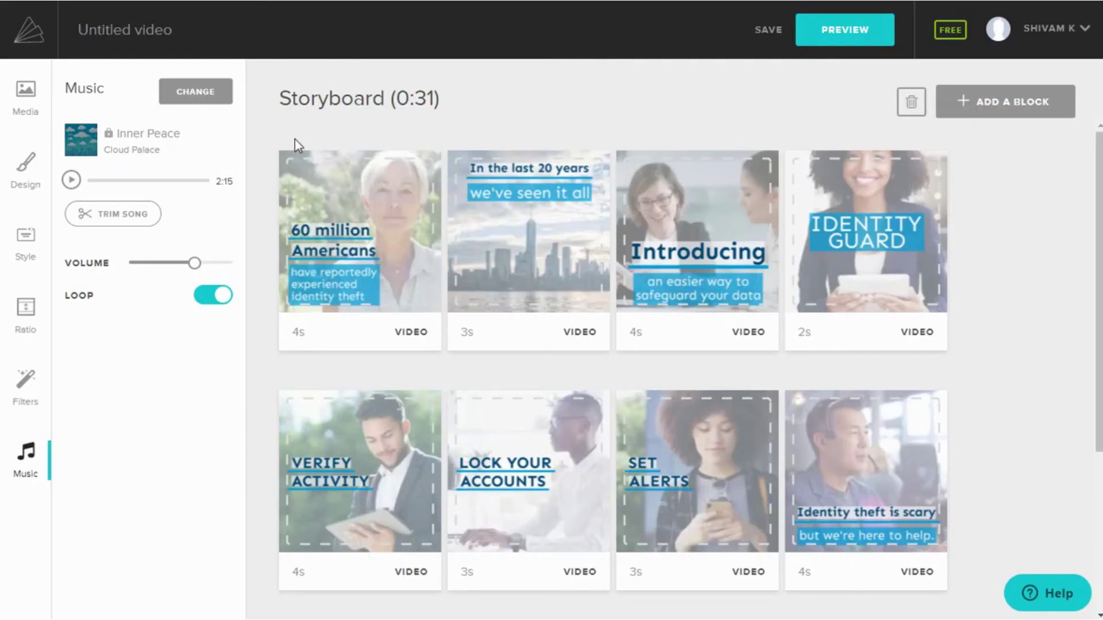
pyautogui.click(764, 29)
# - Generate the video preview and play it from the start
pyautogui.click(824, 36)
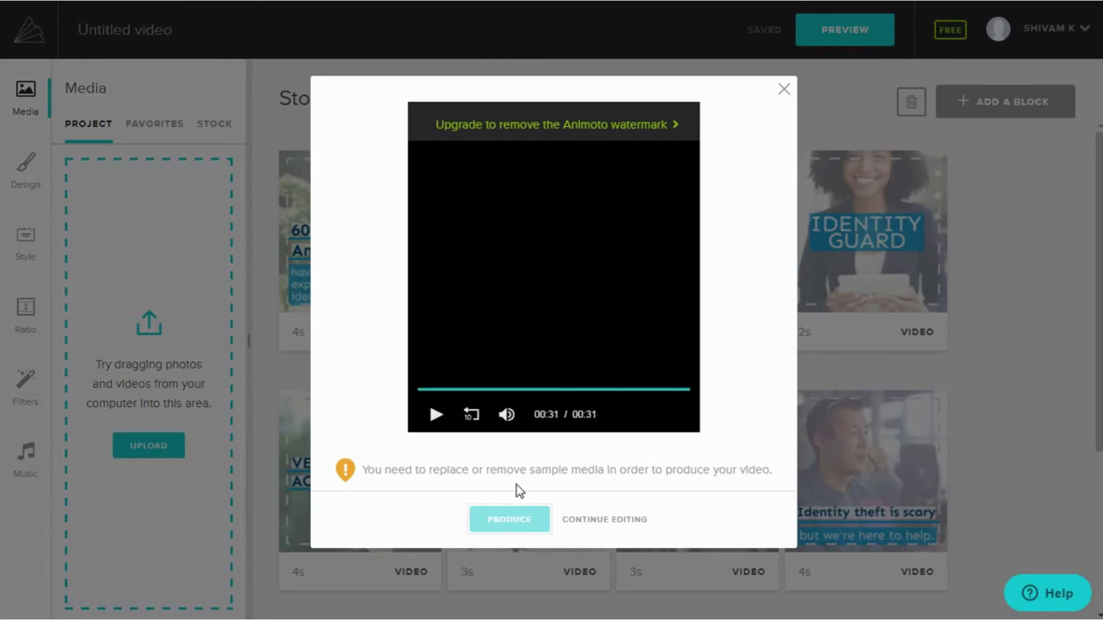
pyautogui.click(437, 417)
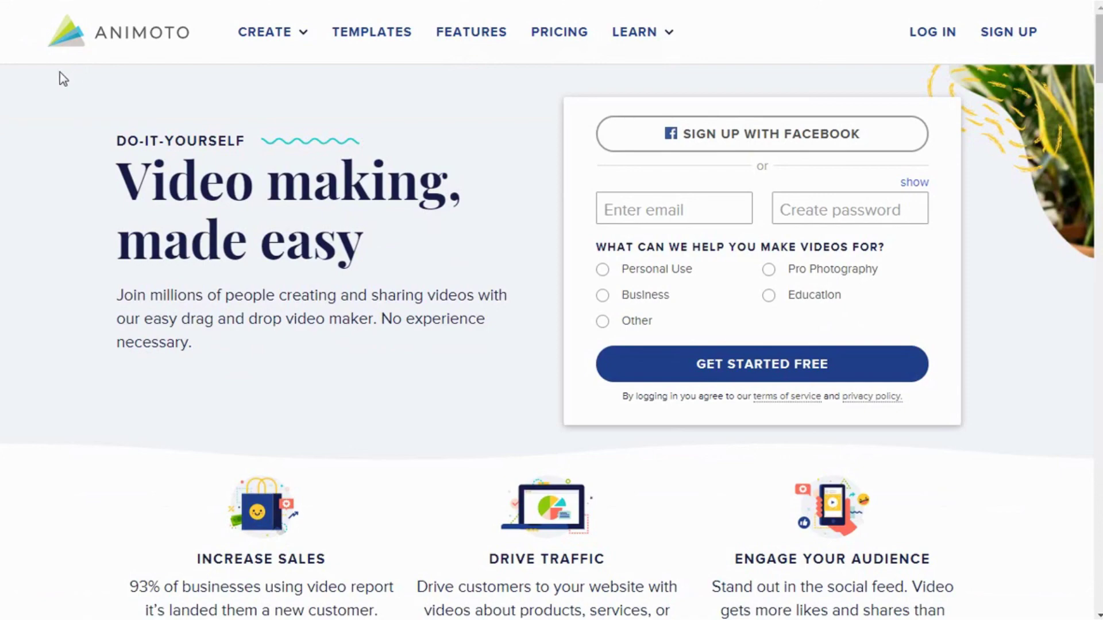
# - Scroll the homepage down to the three-step 'Create beautiful videos' guide
pyautogui.scroll(-7, 61, 98)
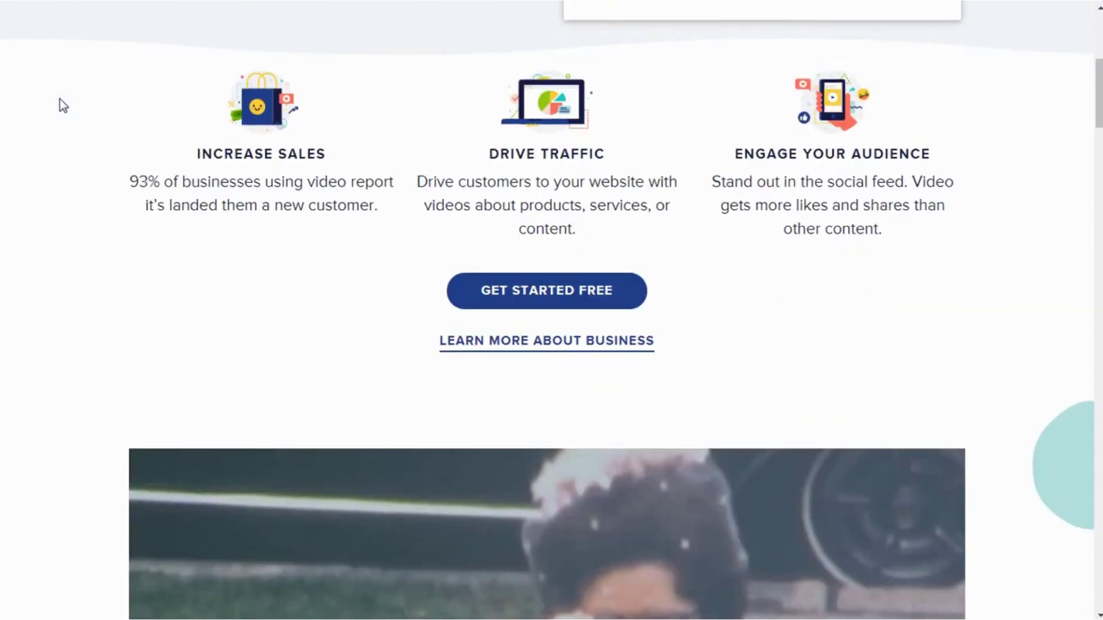
pyautogui.scroll(-7, 62, 105)
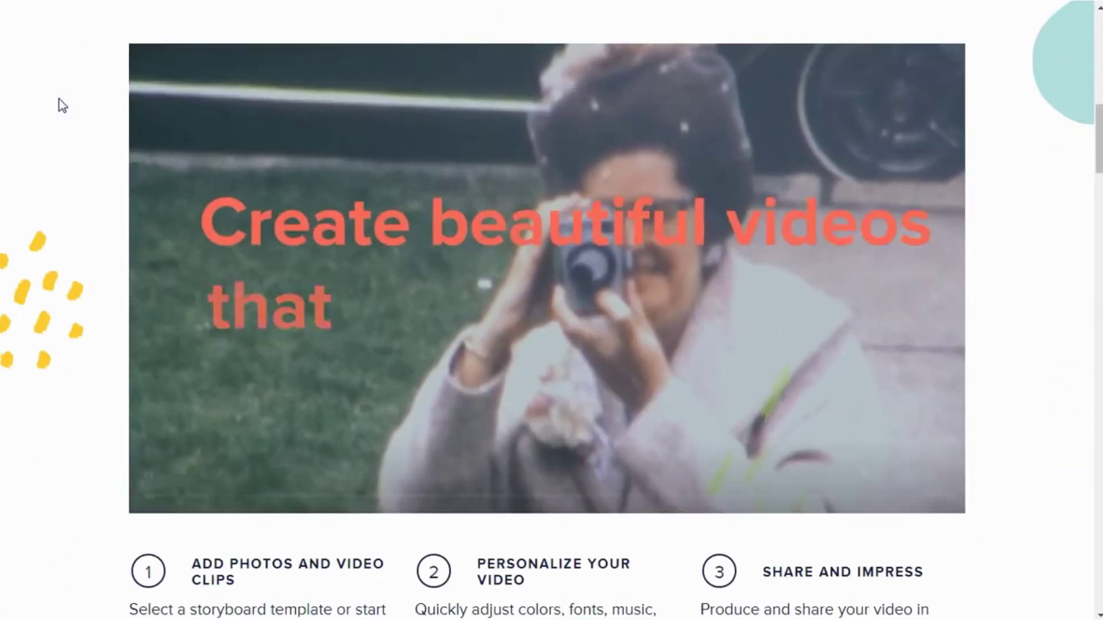